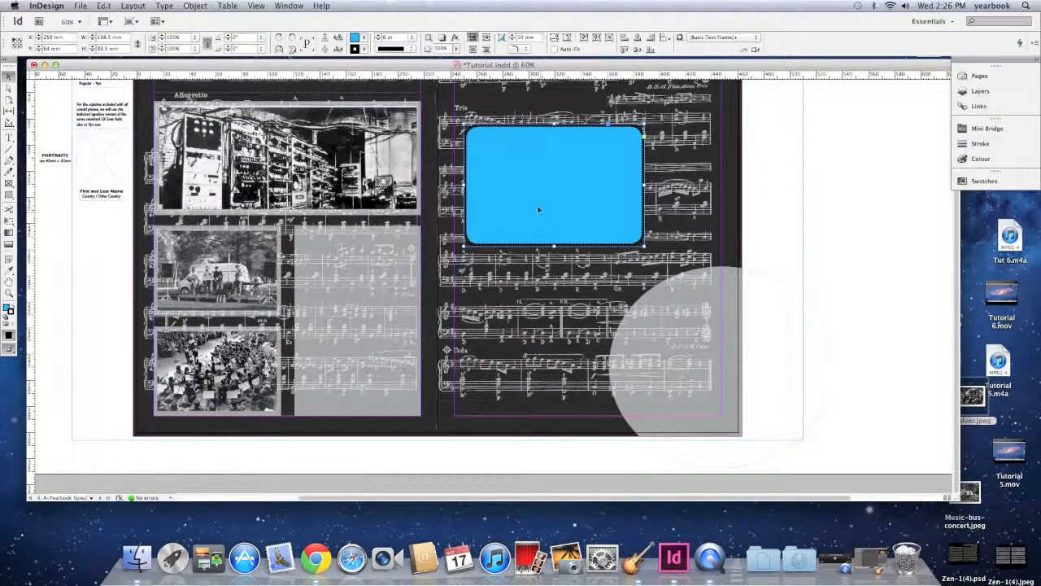
Delete the blue rounded rectangle from the right-hand page of the spread
drag(538, 210, 551, 214)
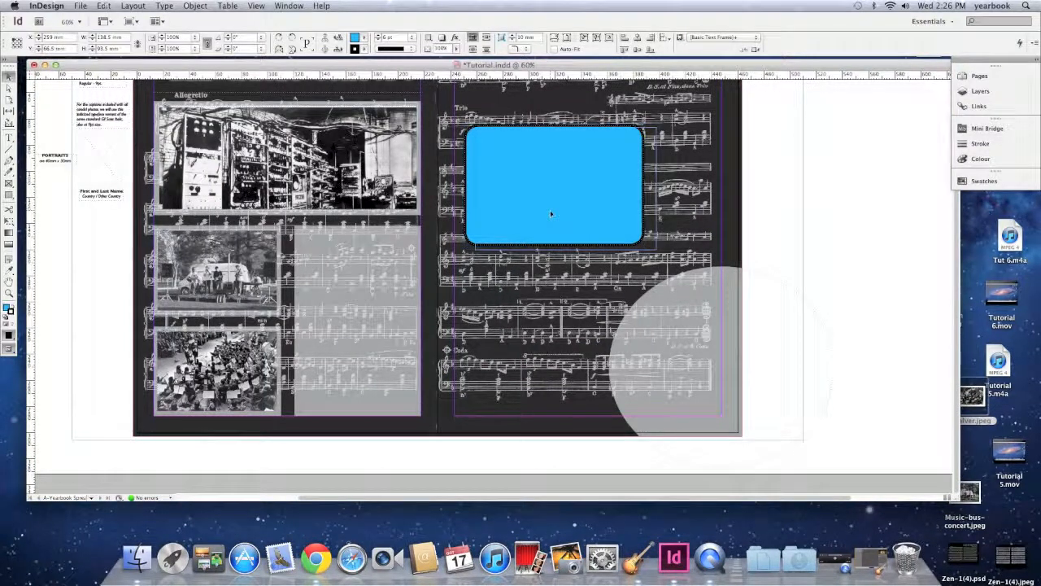
key(Delete)
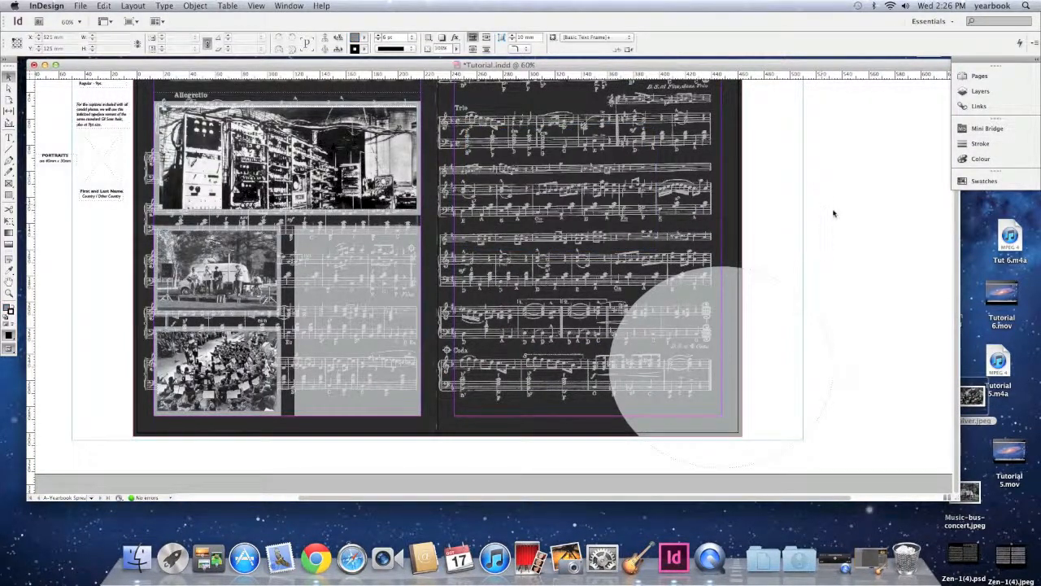
scroll(493, 241, up, 2)
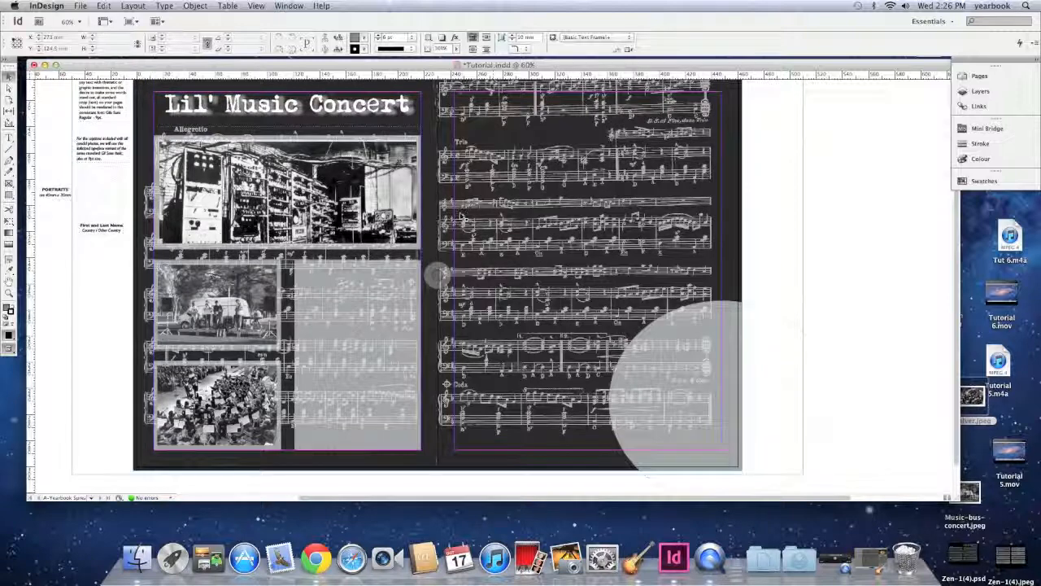
scroll(426, 242, up, 3)
scroll(651, 215, down, 3)
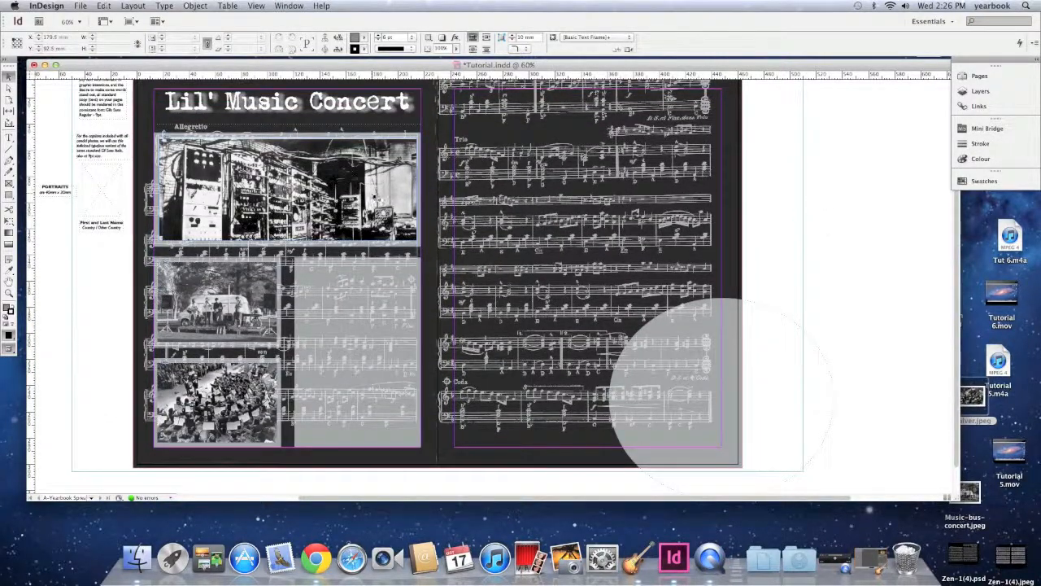
scroll(437, 285, up, 3)
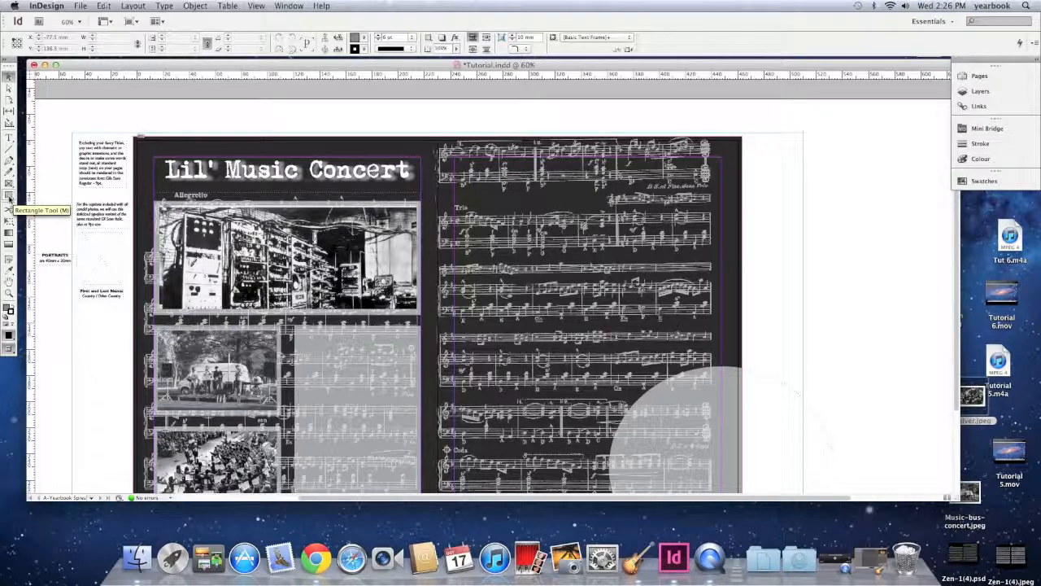
Draw a rectangle about 137 mm wide and 86 mm high on the upper part of the right-hand page
click(10, 198)
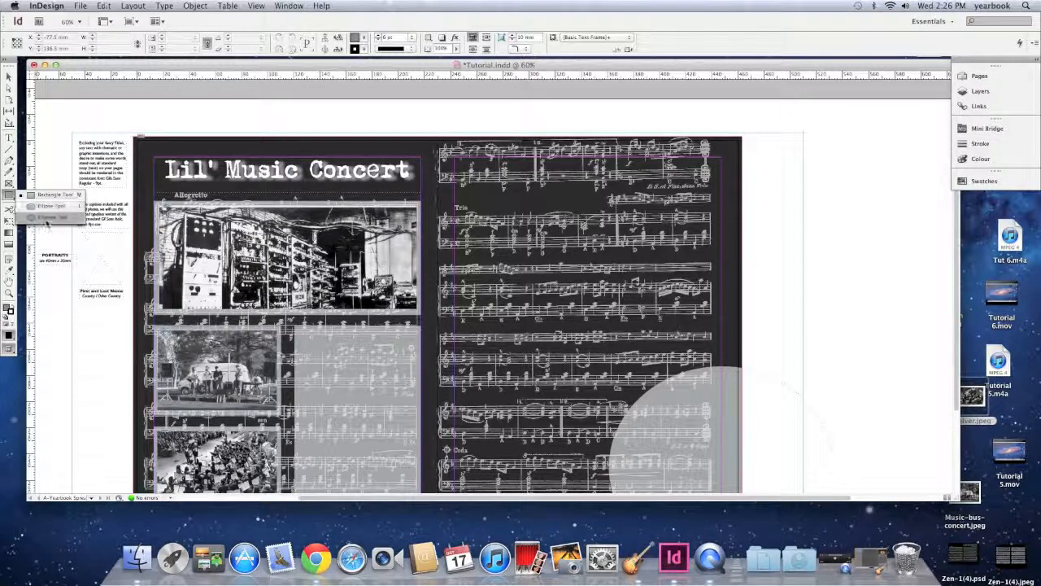
click(12, 200)
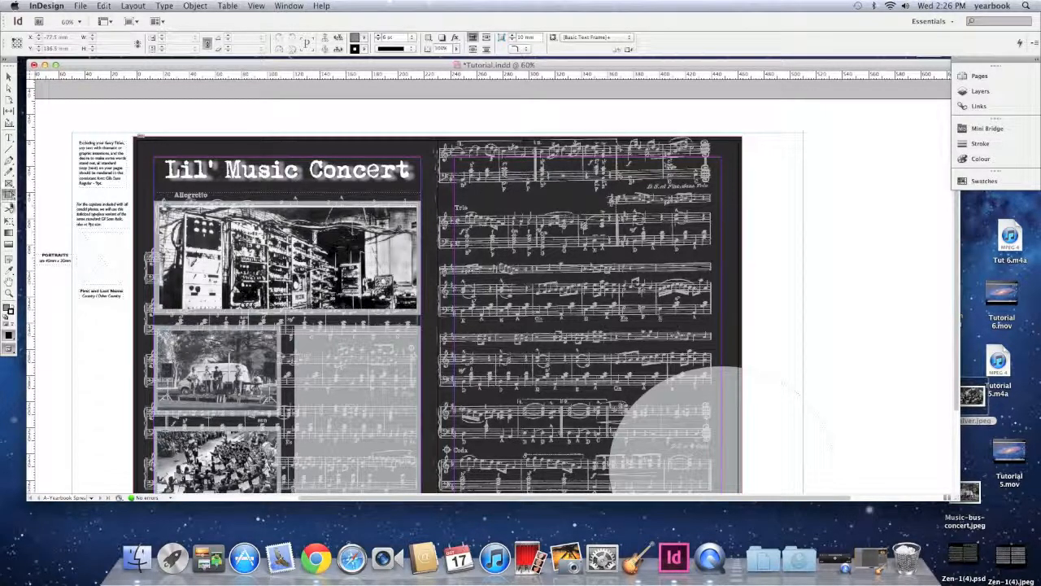
click(8, 77)
click(10, 196)
click(10, 196)
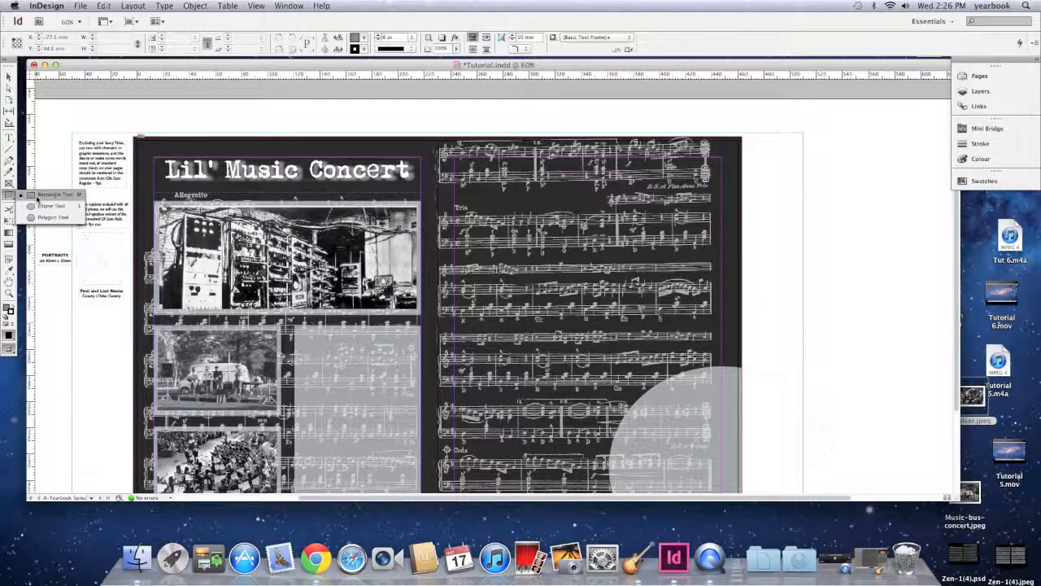
click(38, 199)
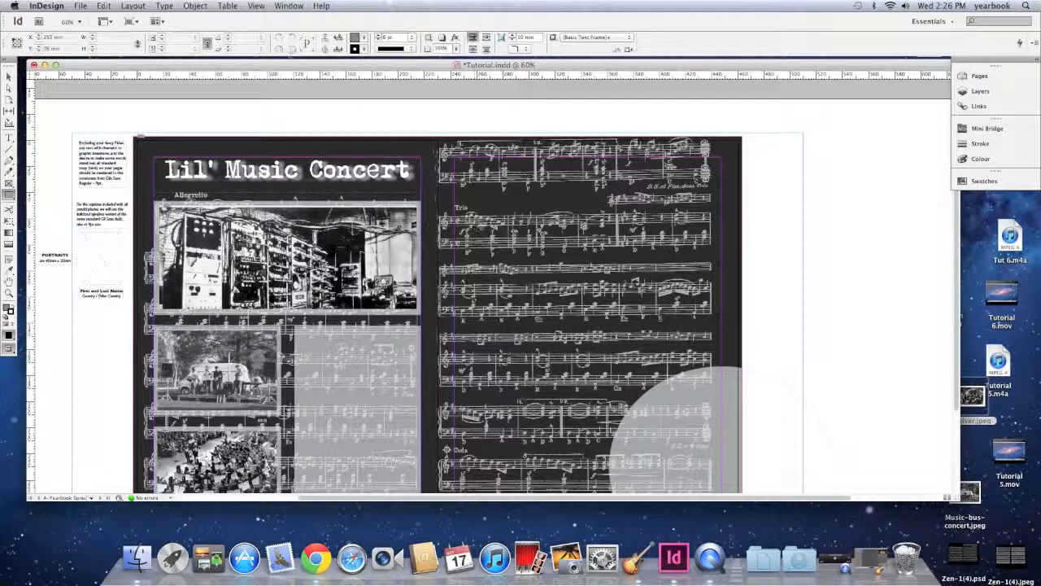
drag(462, 192, 645, 306)
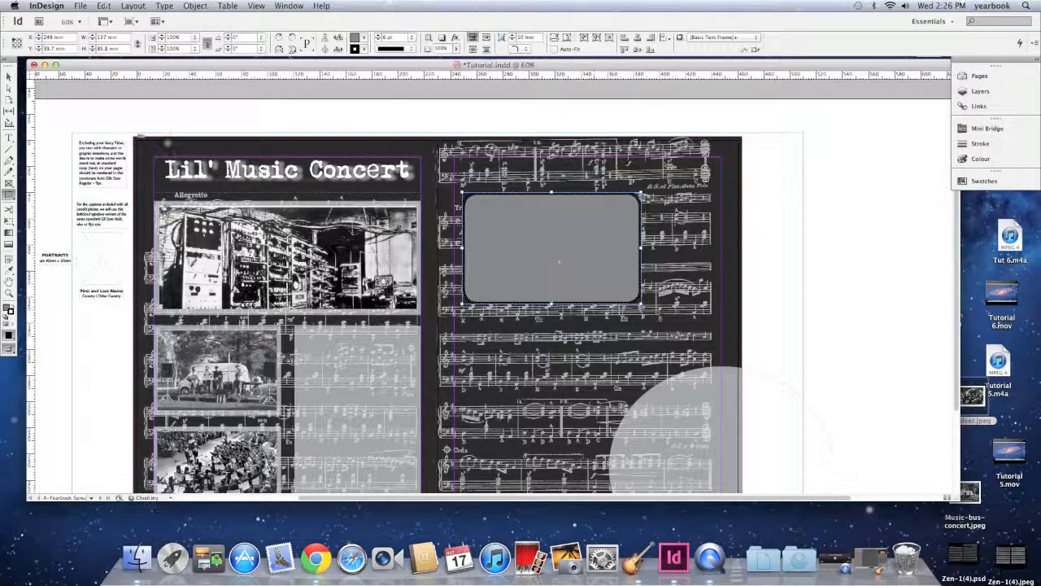
Fill the new rectangle with pink, RGB 231, 77, 220, and move it slightly up and to the left
click(7, 76)
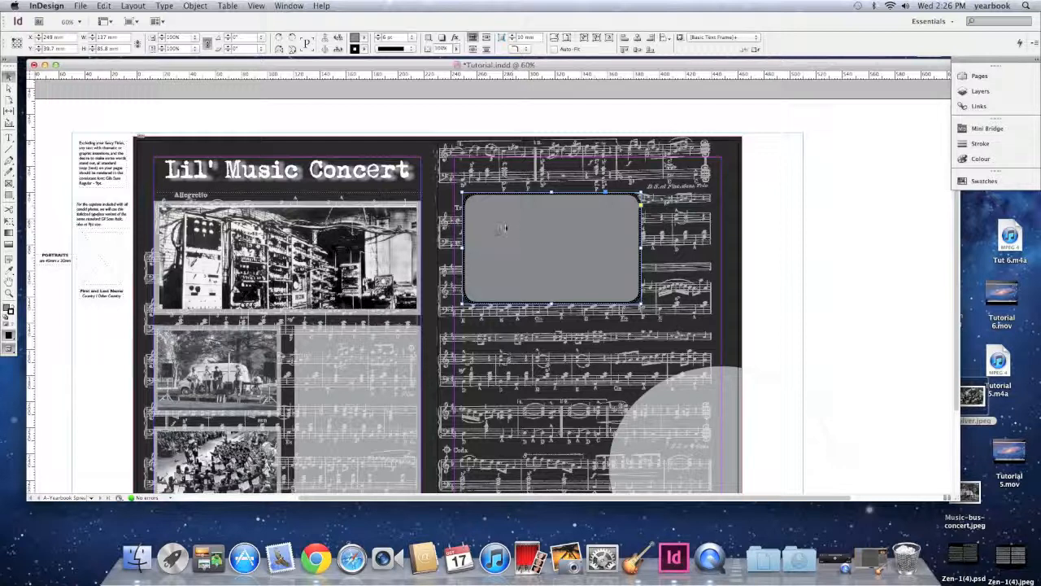
double_click(355, 38)
drag(524, 377, 527, 256)
mouse_move(424, 319)
mouse_down()
mouse_move(438, 276)
mouse_move(480, 272)
mouse_move(492, 340)
mouse_up()
click(629, 232)
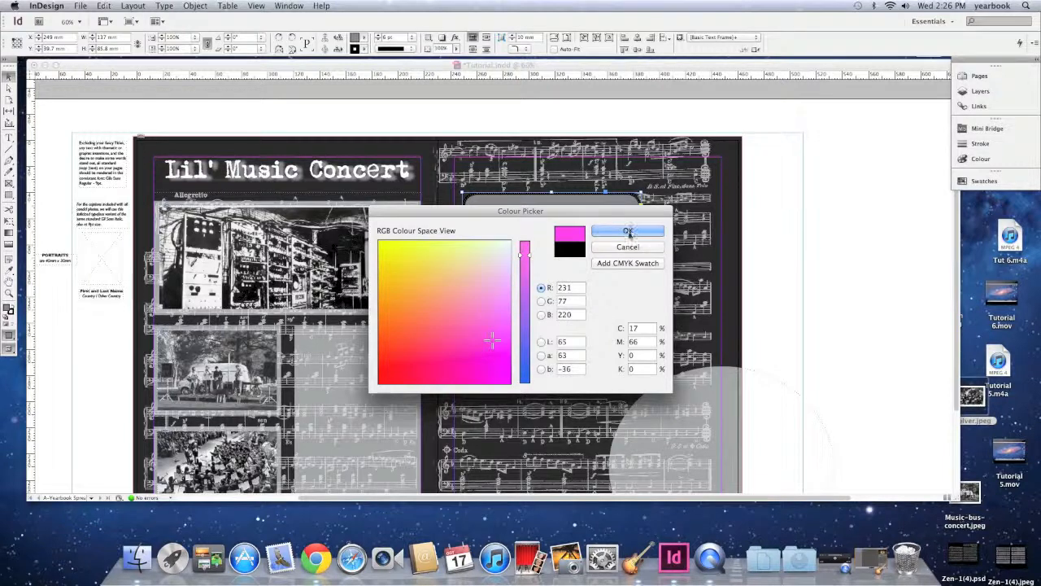
drag(534, 225, 531, 209)
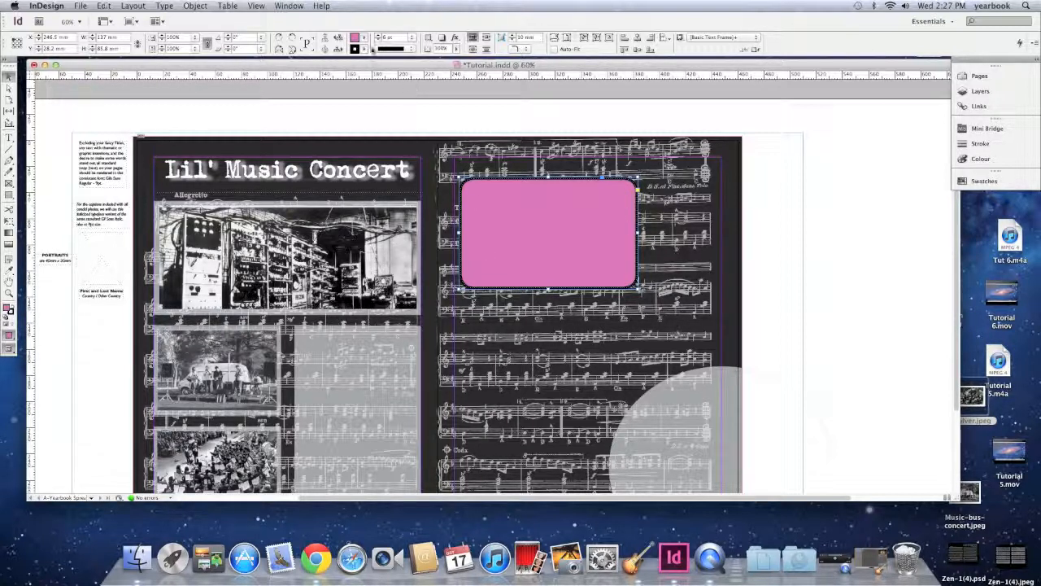
Try stroke weights of 4 pt and 50 pt on the pink rectangle
click(412, 40)
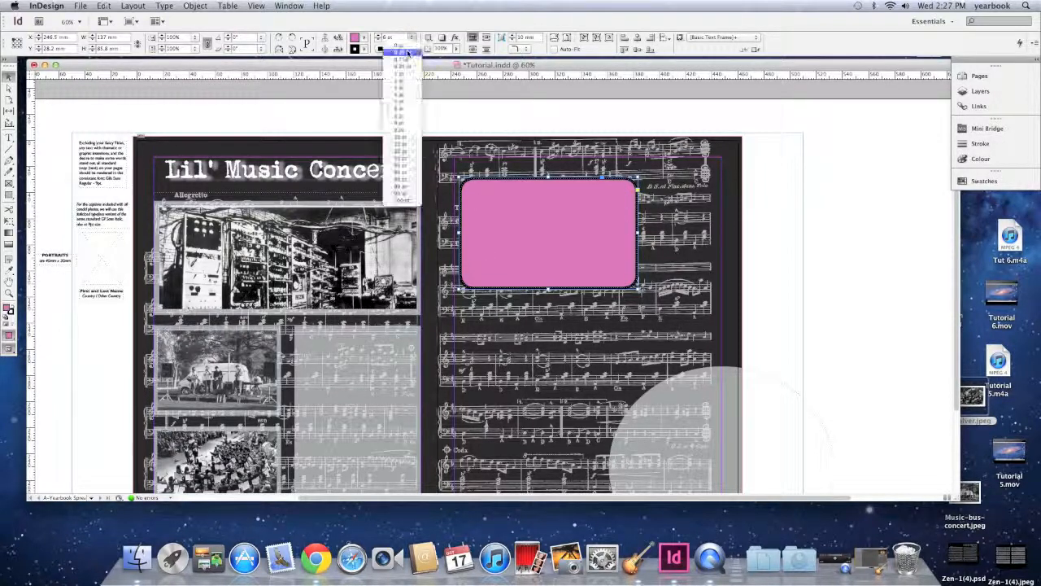
click(409, 46)
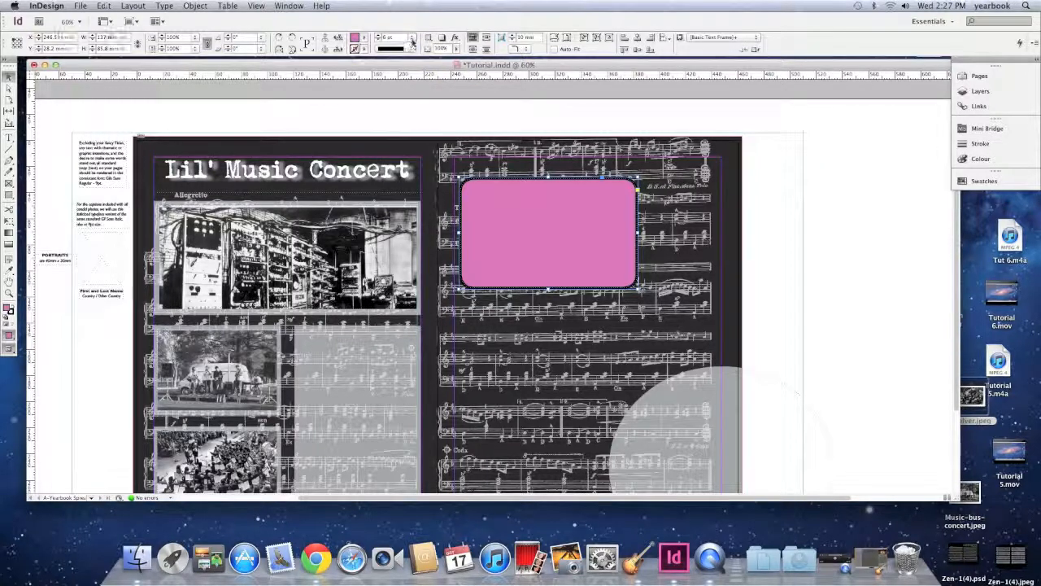
click(413, 39)
click(392, 52)
click(412, 39)
click(392, 98)
click(413, 39)
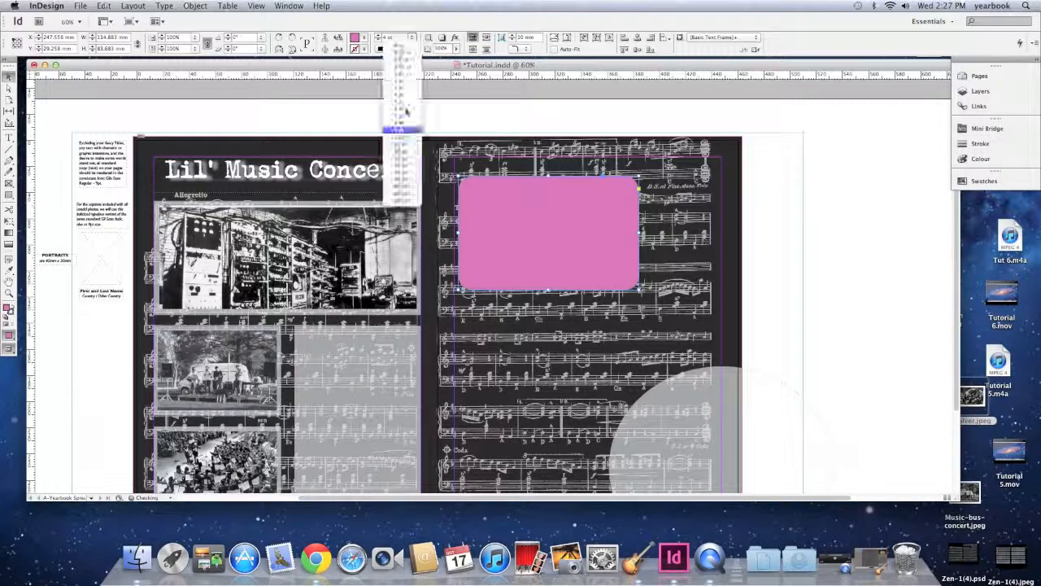
click(398, 164)
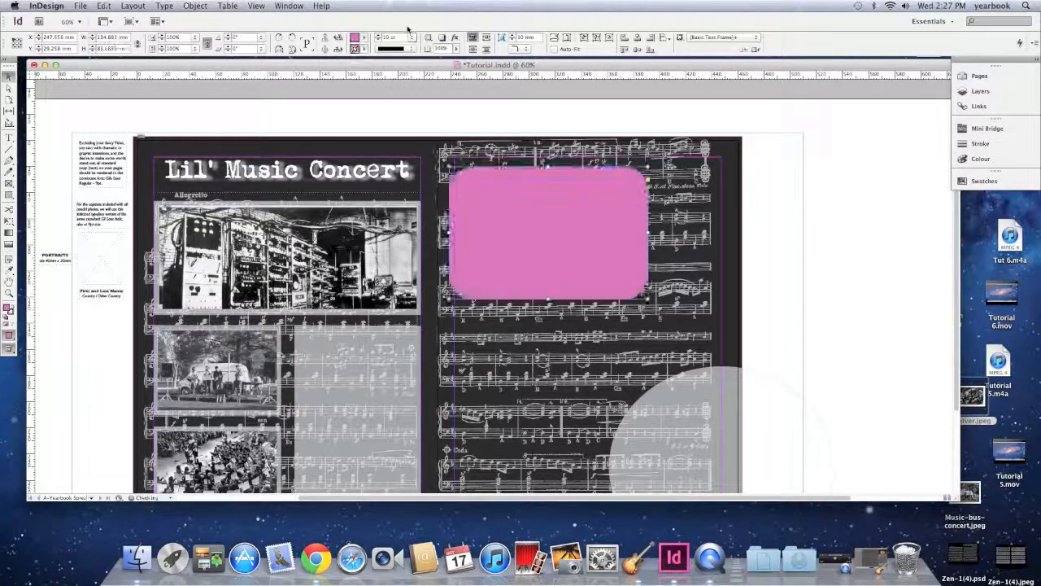
Set the pink rectangle's stroke weight to 0 pt
click(413, 37)
click(407, 45)
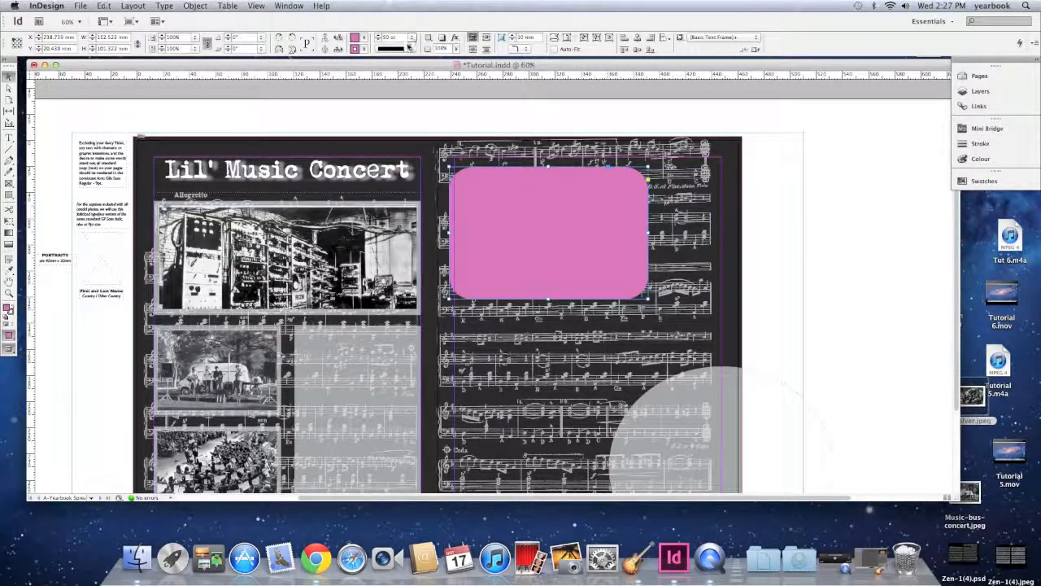
click(414, 37)
click(414, 38)
click(414, 37)
click(412, 54)
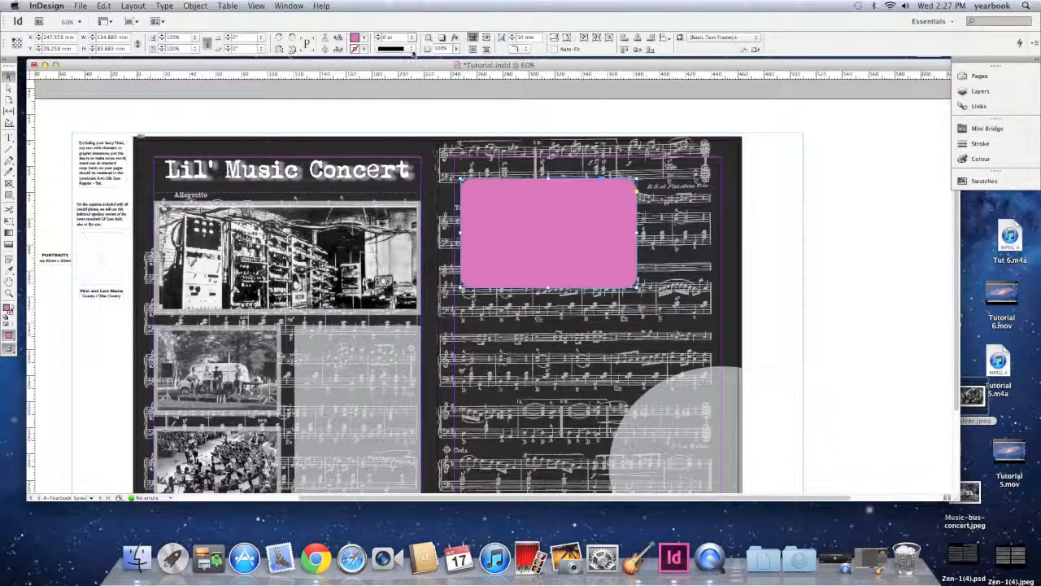
Try a 3 pt light green stroke on the pink rectangle and return its weight to 0 pt
click(414, 38)
click(416, 89)
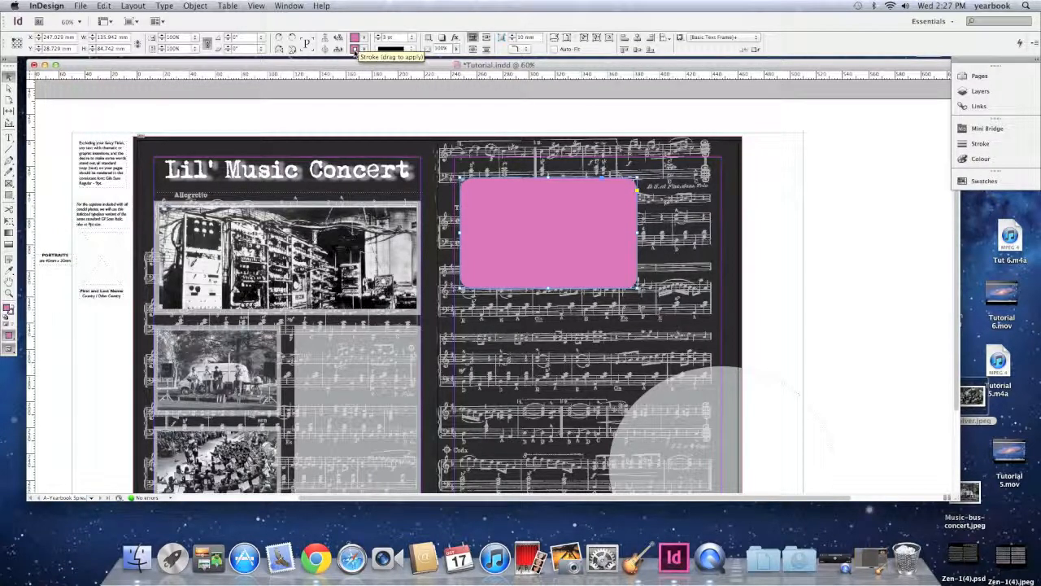
double_click(355, 49)
drag(460, 305, 445, 253)
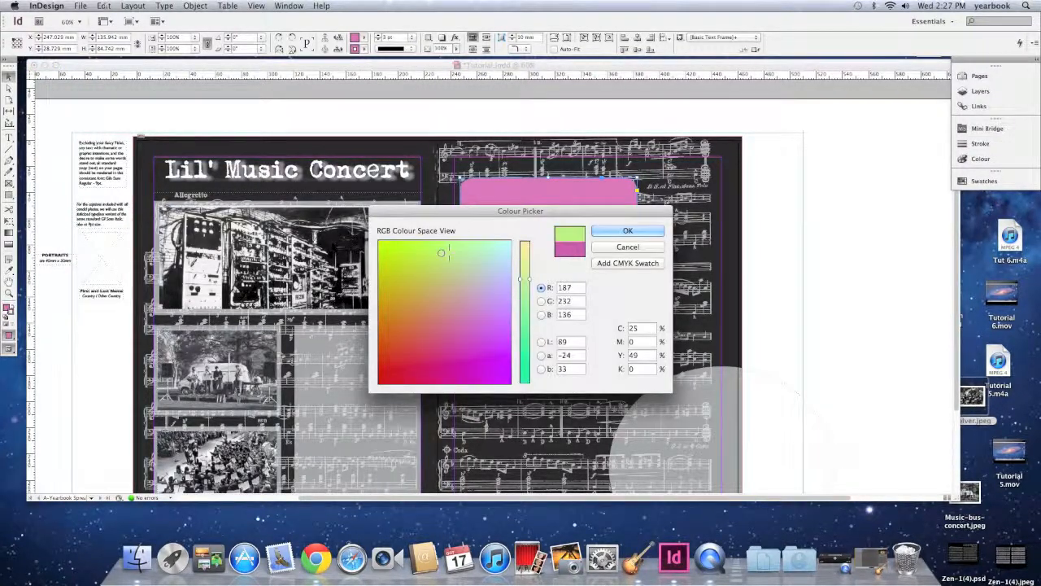
click(609, 231)
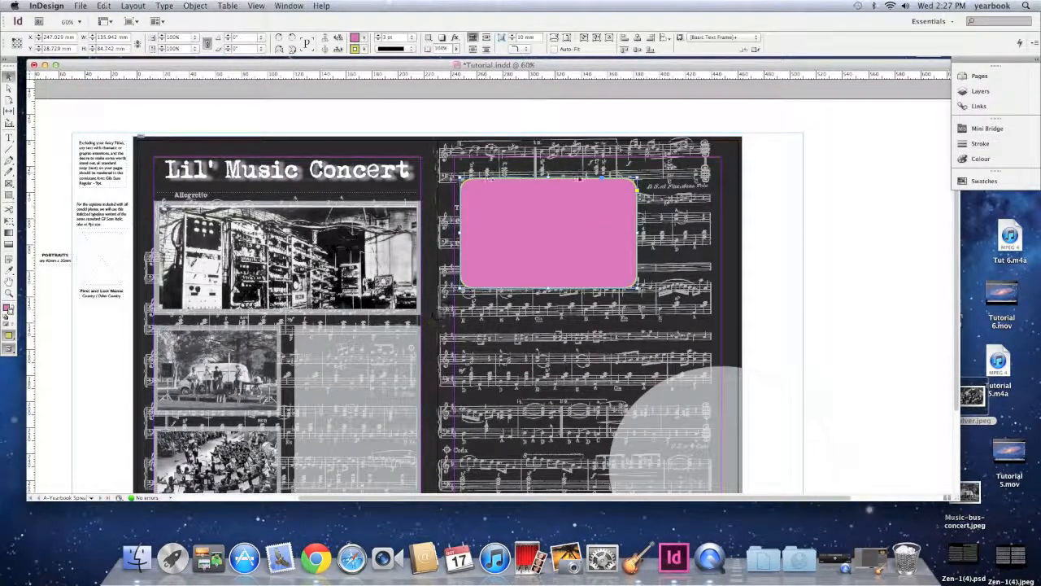
click(412, 38)
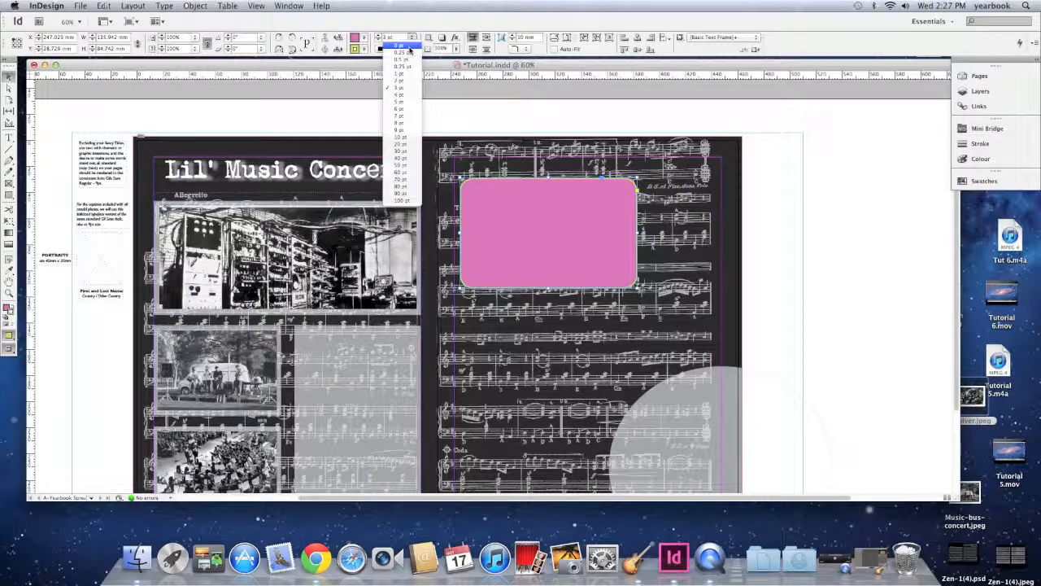
click(397, 40)
Move the pink rectangle slightly to the right and lower its opacity to 79%
drag(504, 205, 528, 196)
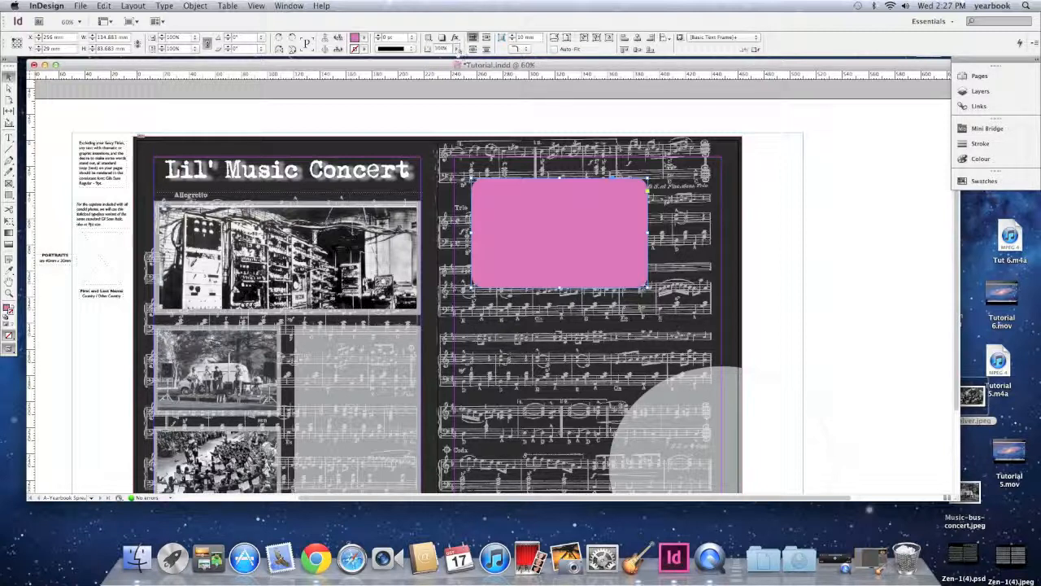
mouse_move(457, 57)
mouse_down()
mouse_move(421, 60)
mouse_move(456, 60)
mouse_move(445, 61)
mouse_up()
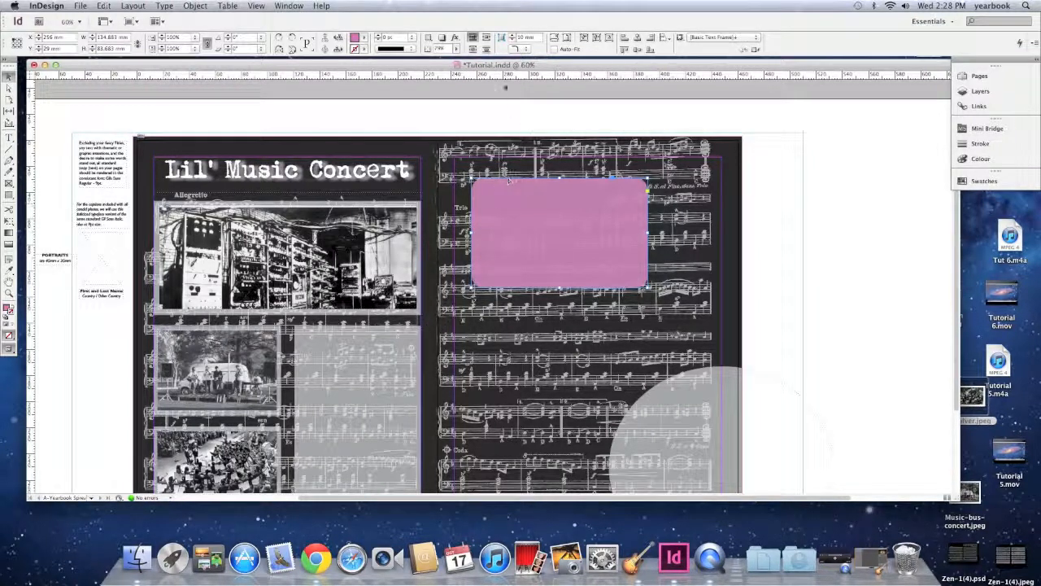
Try the Fancy and Inset corner shapes on the pink rectangle
click(524, 49)
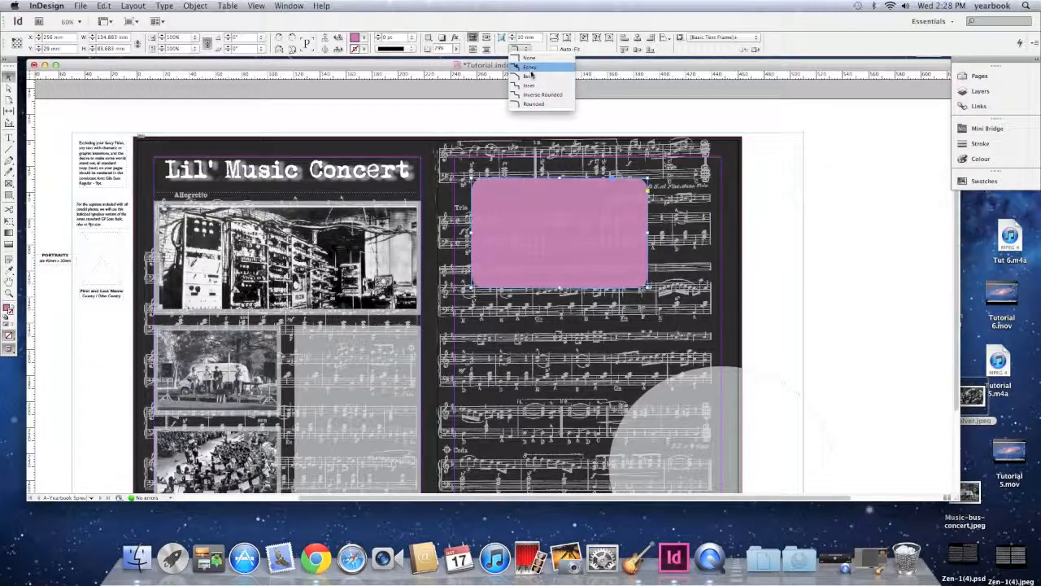
click(529, 67)
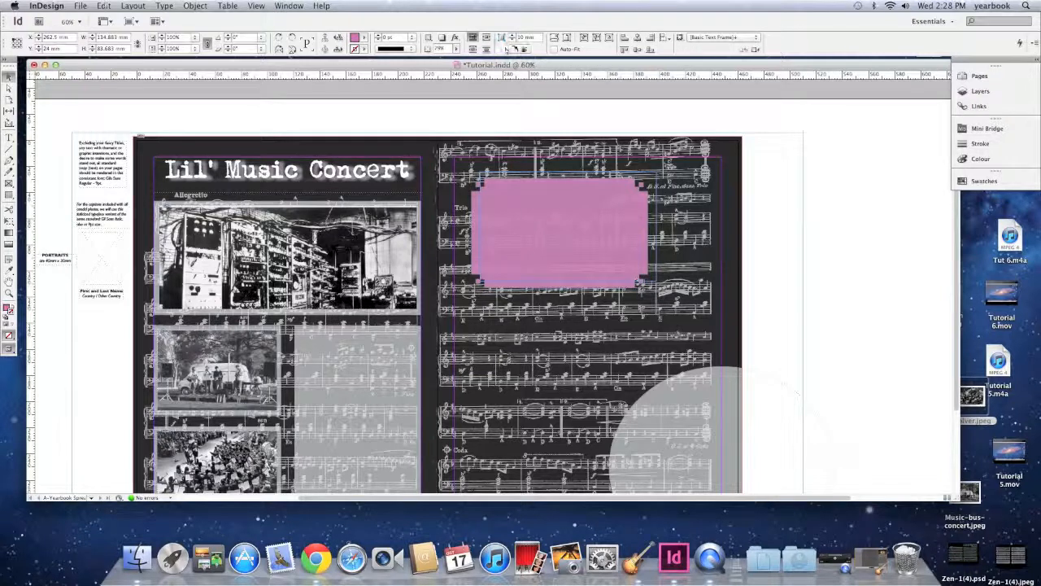
click(524, 49)
click(529, 84)
Set the rectangle's corner shape to None and place it near the right page's upper margin, at about X 249.5 mm, Y 19.5 mm
click(526, 49)
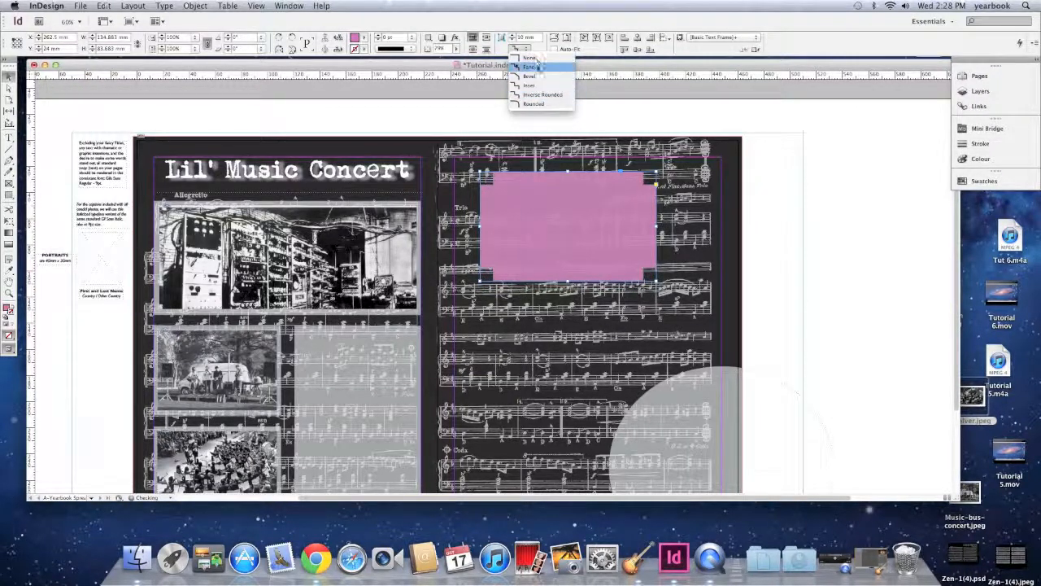
click(534, 59)
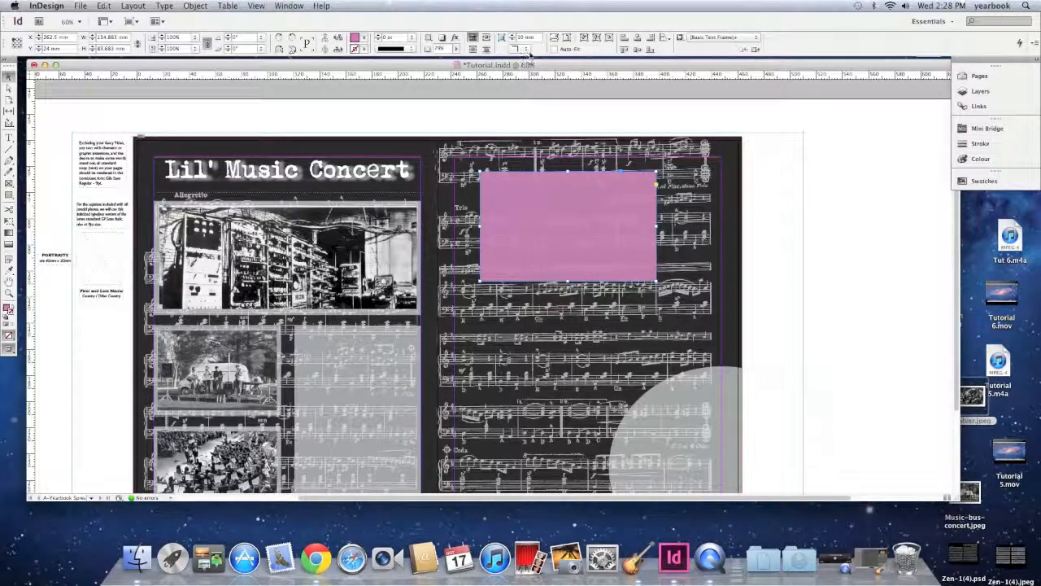
drag(540, 214, 515, 204)
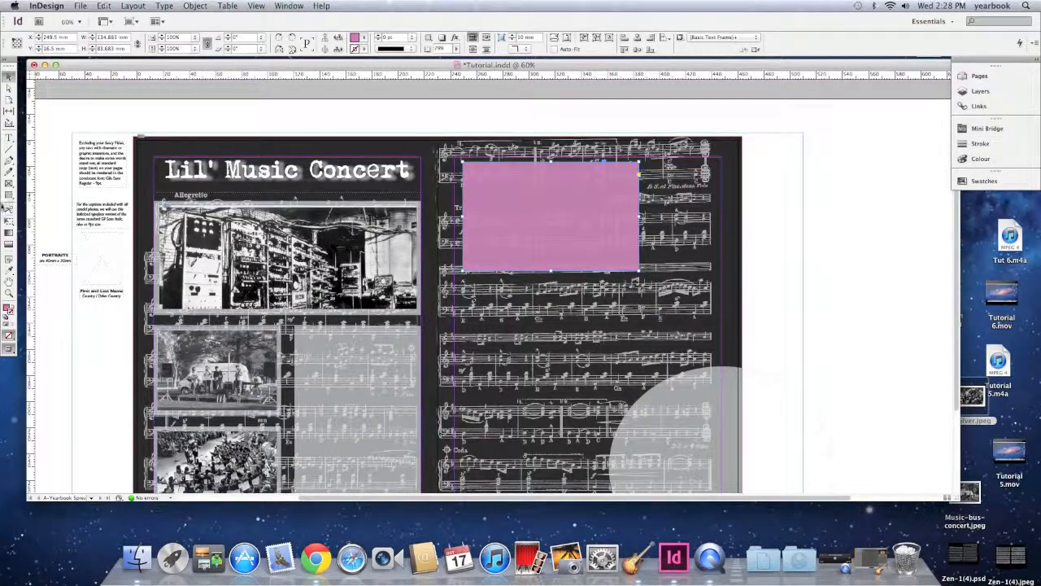
click(8, 194)
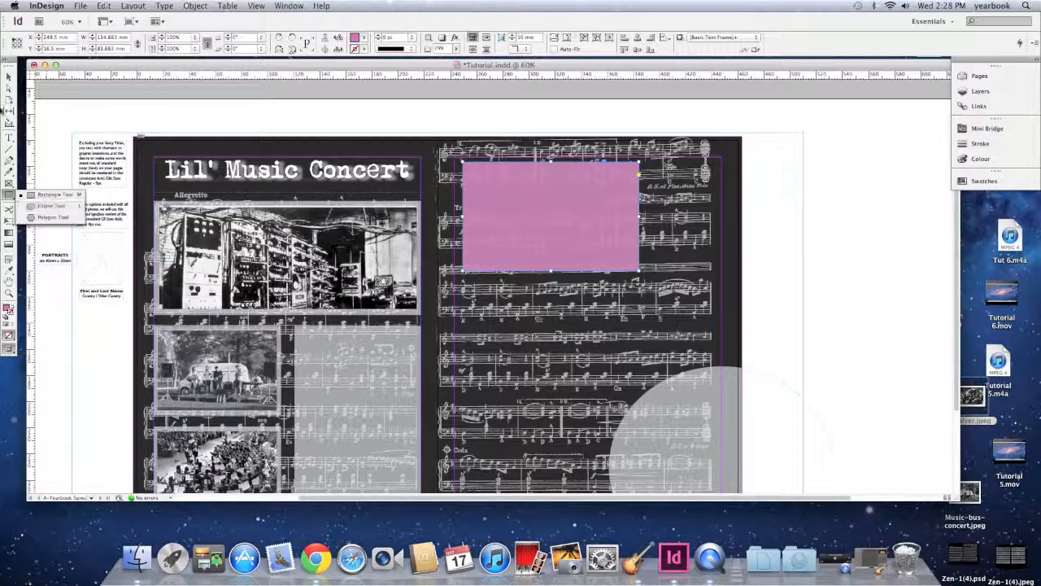
click(6, 77)
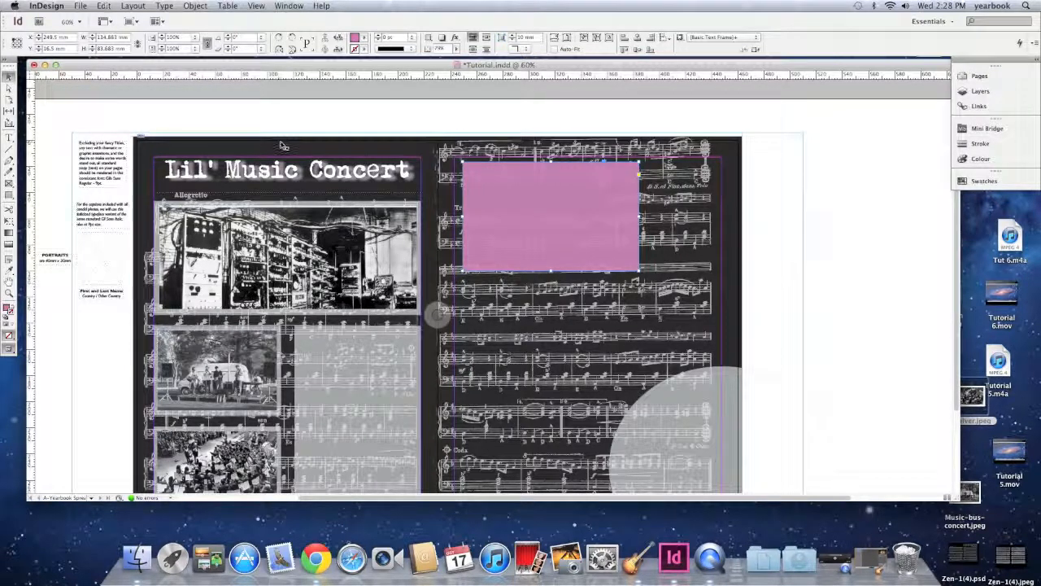
mouse_move(537, 181)
mouse_down()
mouse_move(520, 199)
mouse_move(529, 198)
mouse_up()
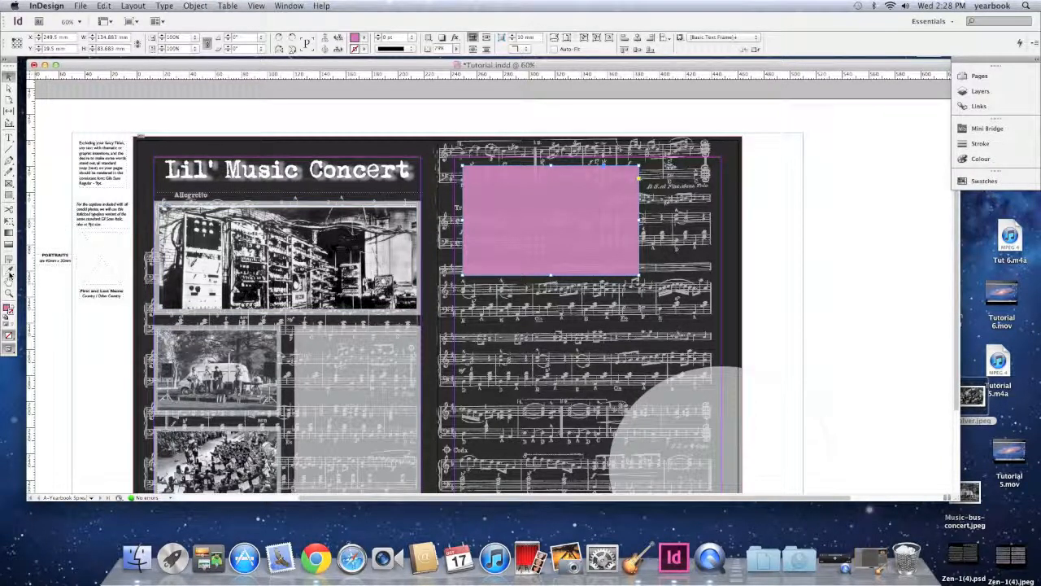
Recolour the rectangle's fill white by sampling the "Lil' Music Concert" title with the Eyedropper tool
key(i)
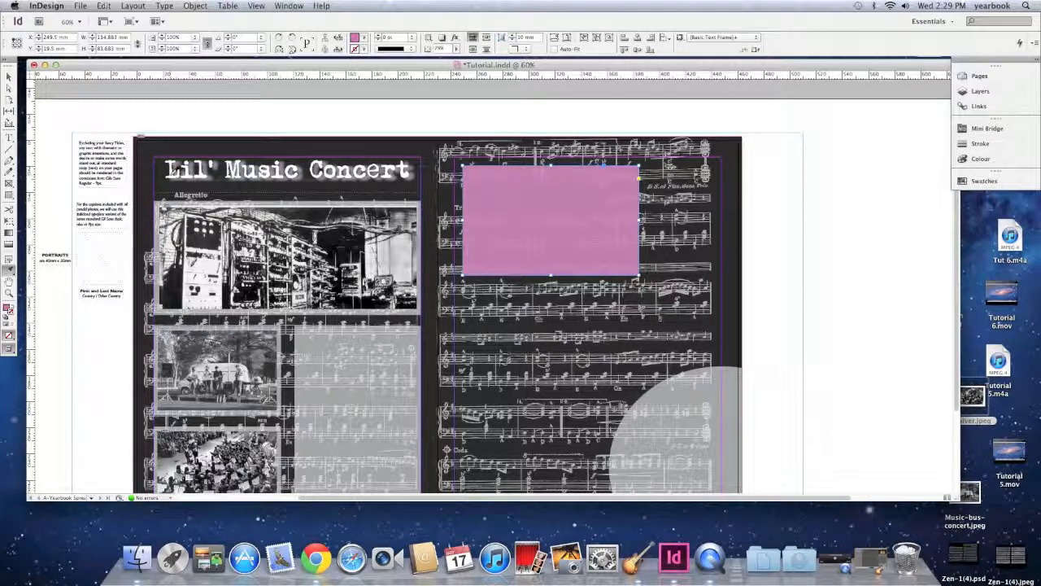
click(160, 176)
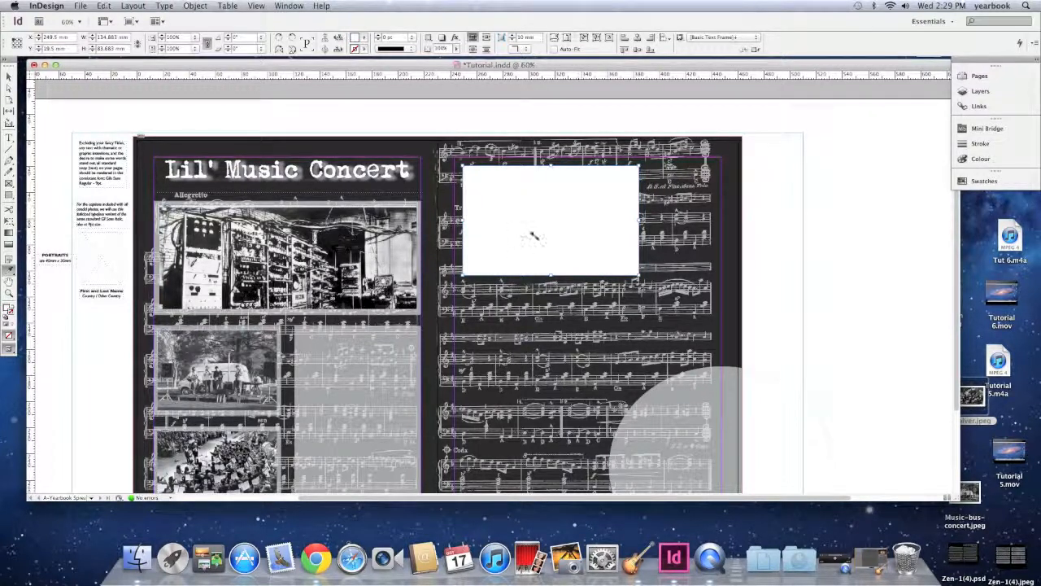
Undo the white recolouring and move the pink rectangle to the right page's upper inner margin corner, at X 242.7 mm, Y 12.7 mm
click(8, 76)
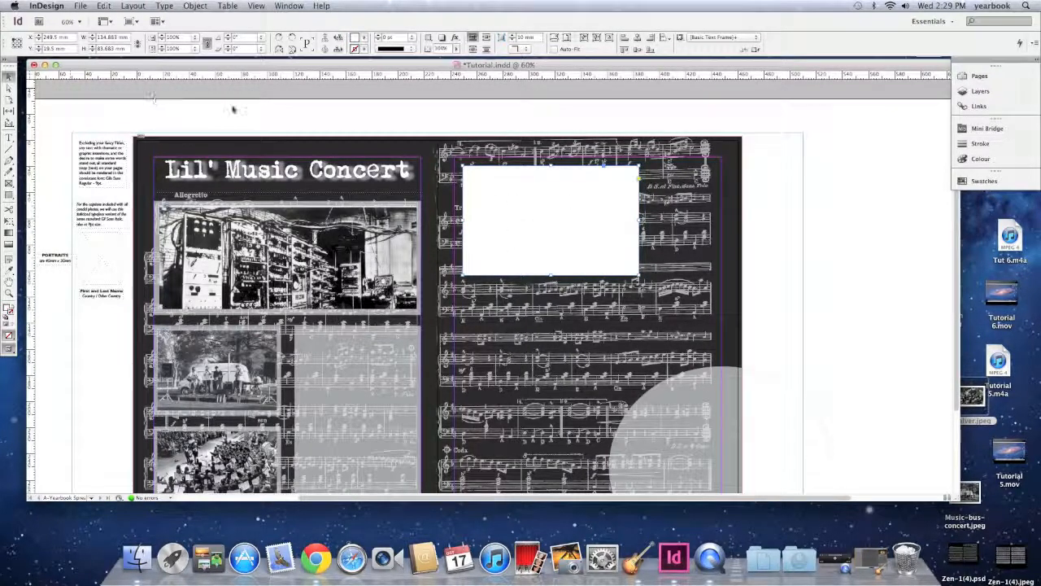
key(super+z)
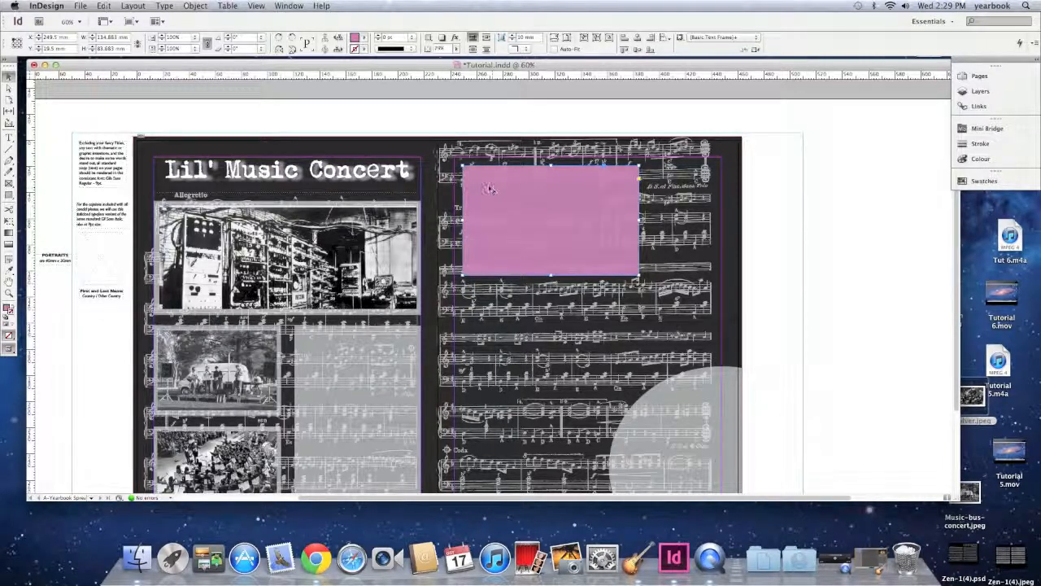
mouse_move(483, 186)
mouse_down()
mouse_move(475, 174)
mouse_move(495, 185)
mouse_move(490, 195)
mouse_up()
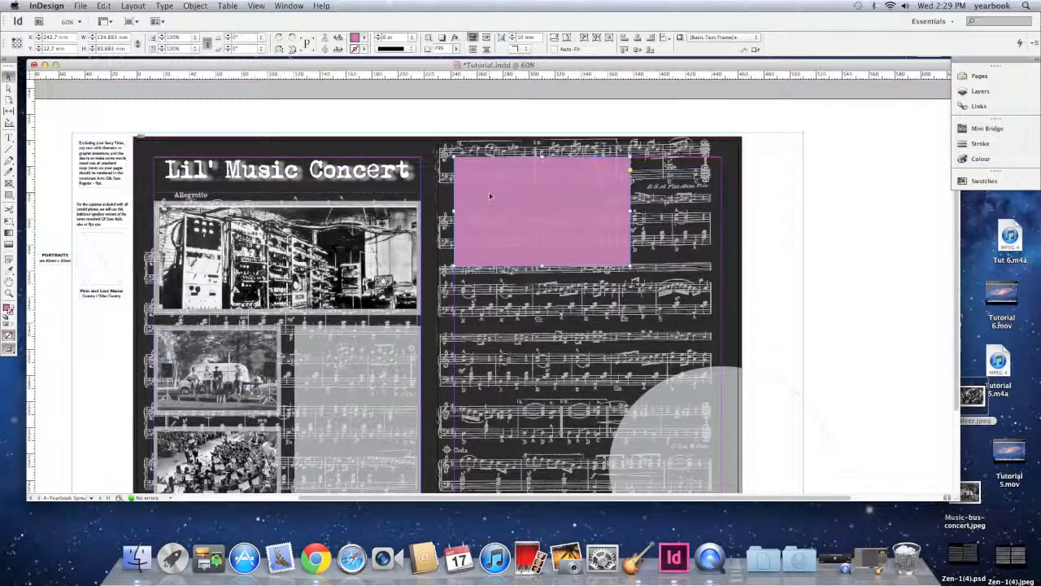
Add a Drop Shadow effect to the pink rectangle with the preview on, keeping the rectangle in view beside the effect settings
click(456, 38)
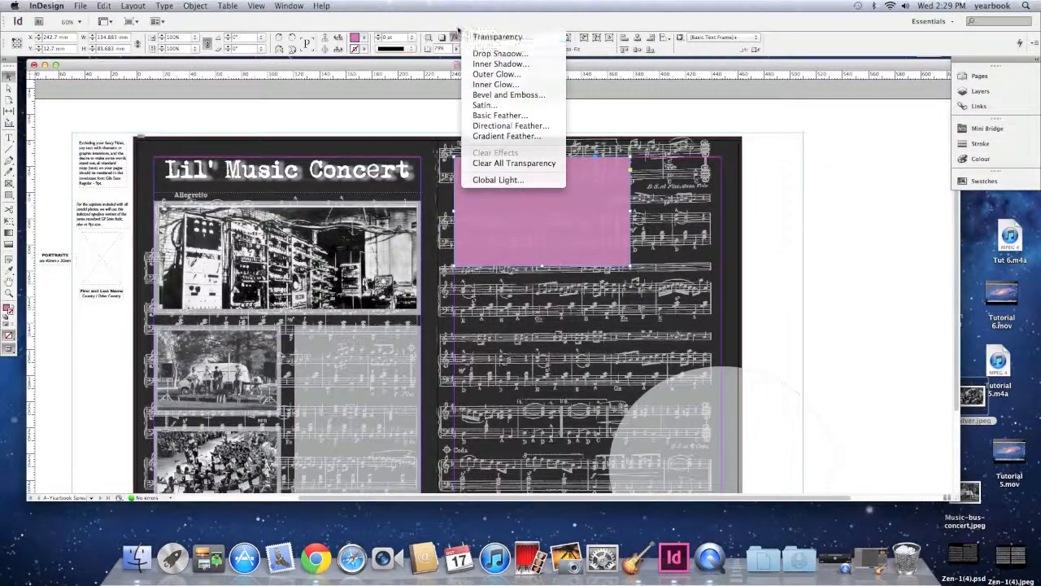
click(456, 38)
click(456, 38)
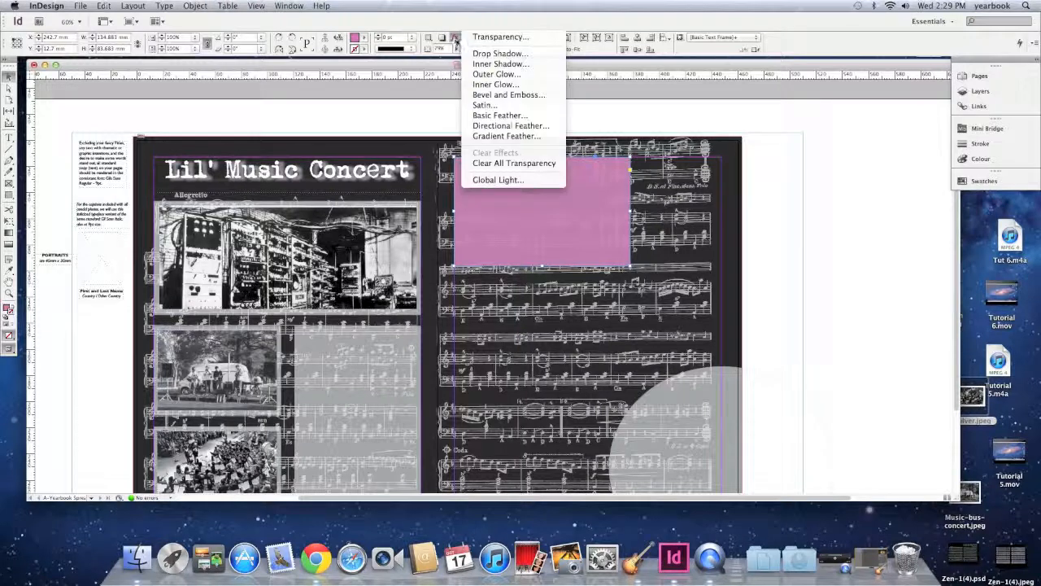
click(502, 54)
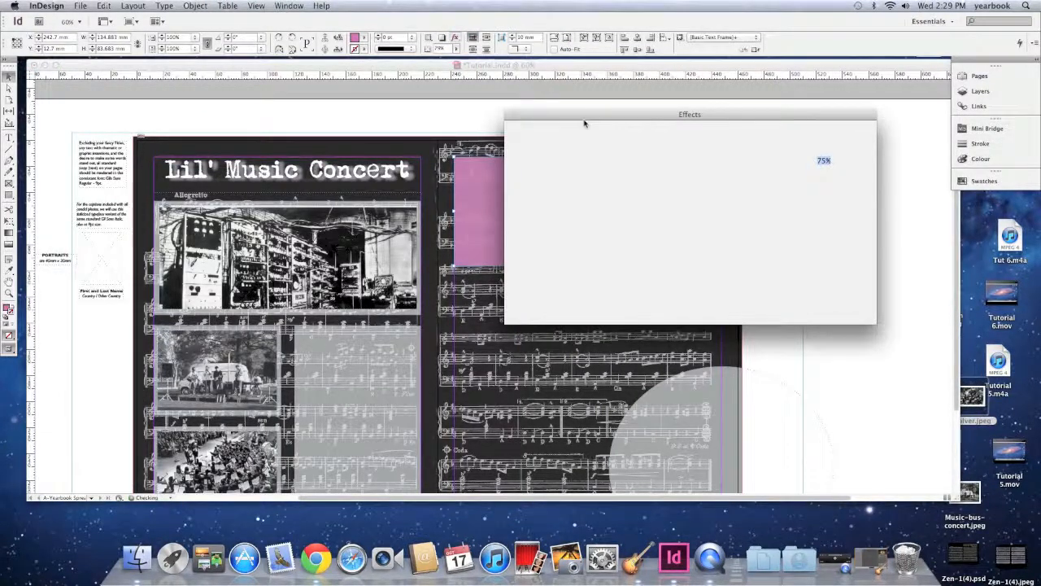
drag(580, 118, 721, 175)
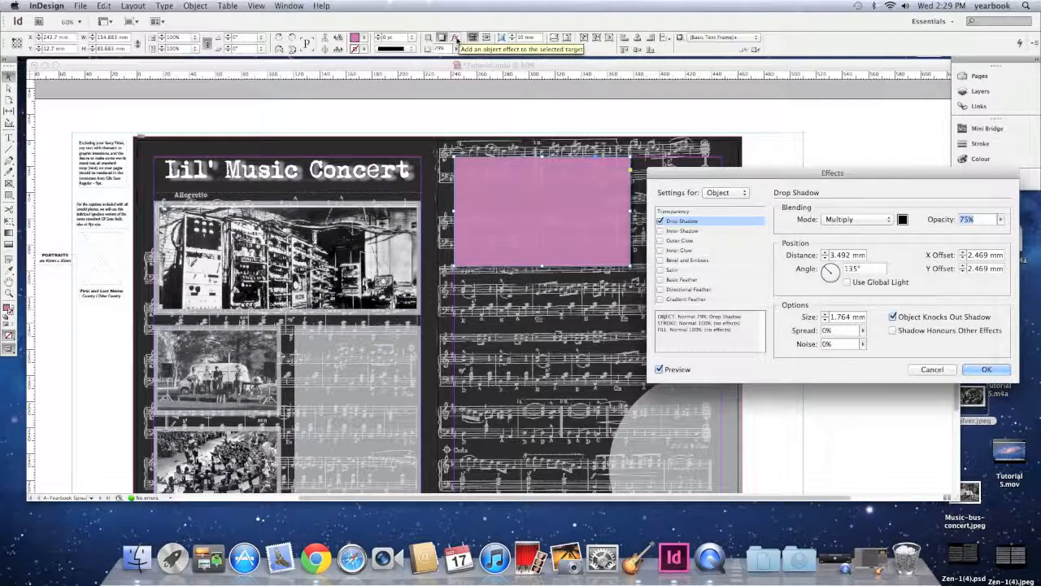
drag(668, 175, 673, 143)
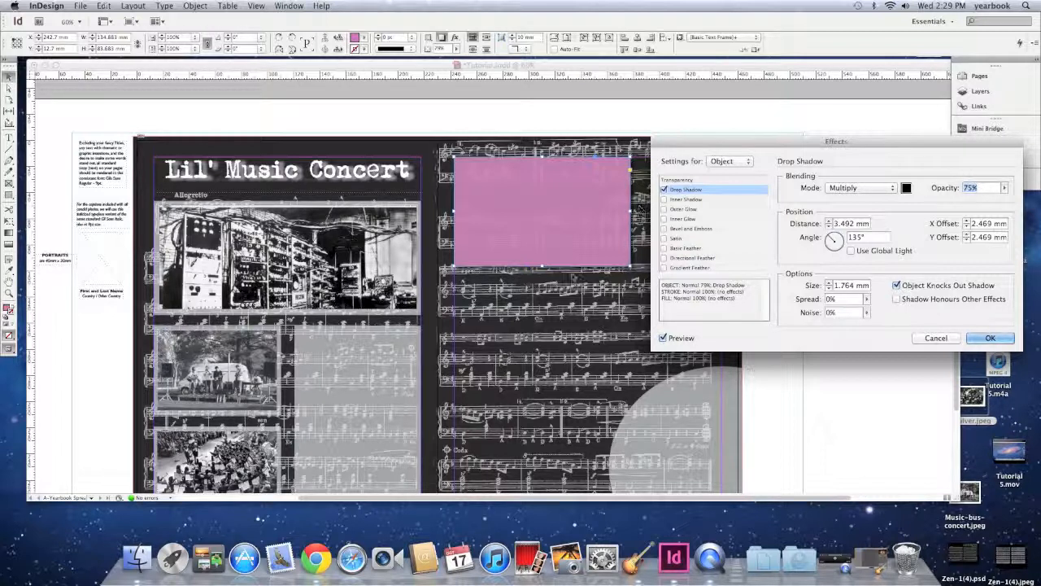
Set the drop shadow's colour to the yellow swatch C=0 M=0 Y=100 K=0
click(906, 188)
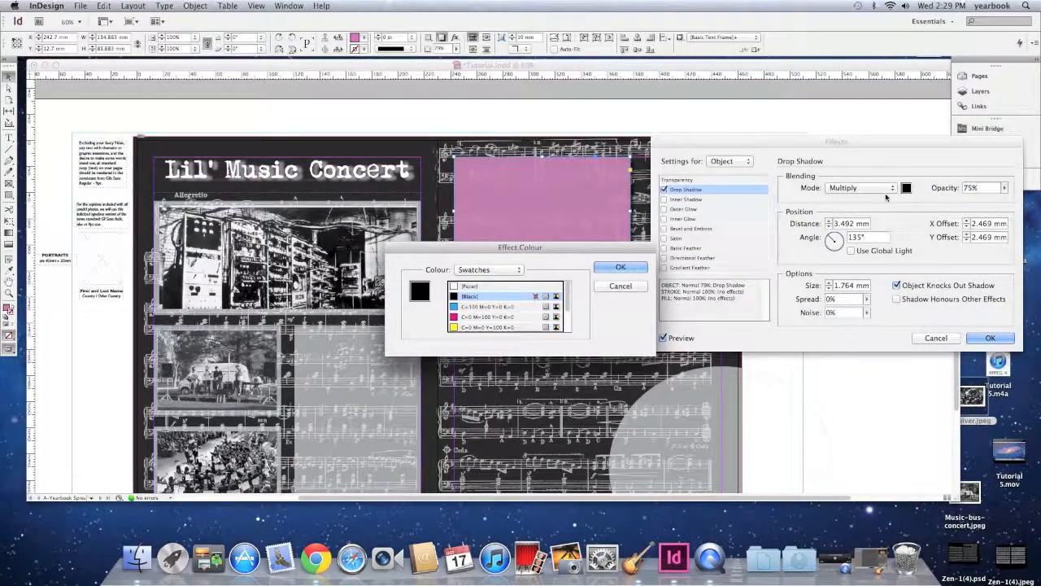
scroll(511, 317, down, 4)
click(480, 306)
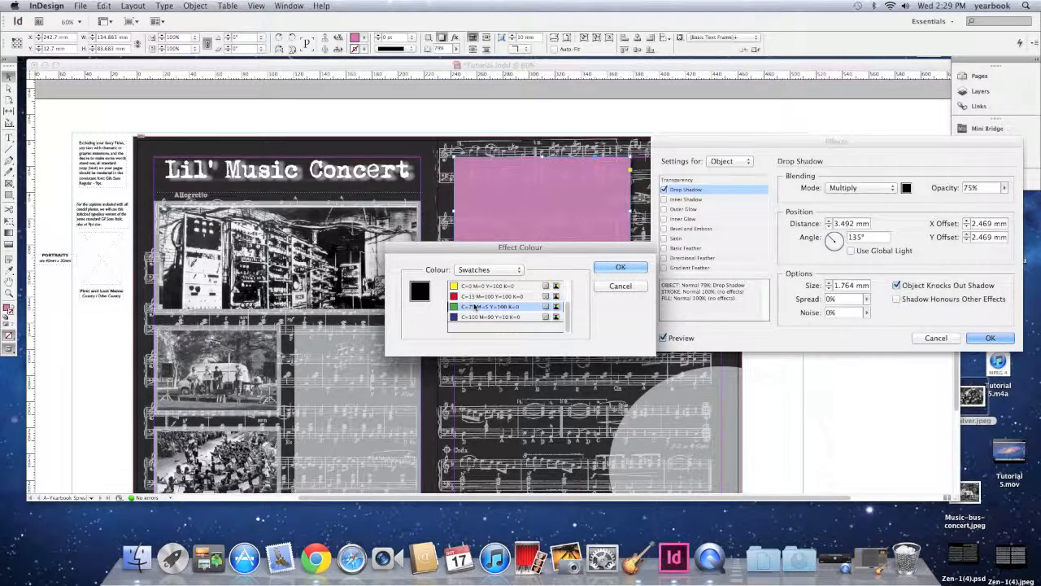
click(486, 287)
click(617, 267)
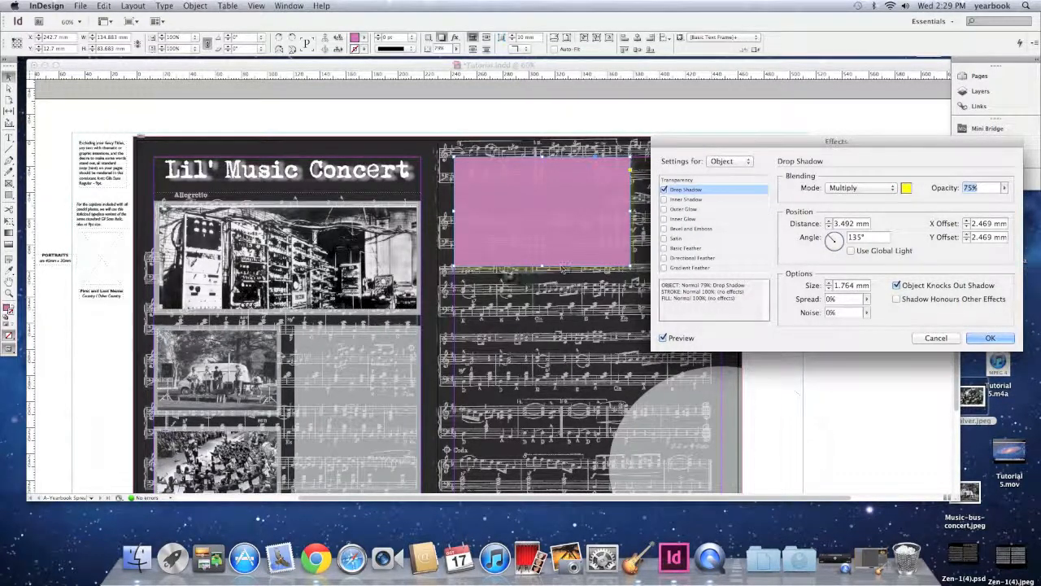
Set the drop shadow's blending mode to Normal, its angle to 129° and its opacity to 44%
click(854, 188)
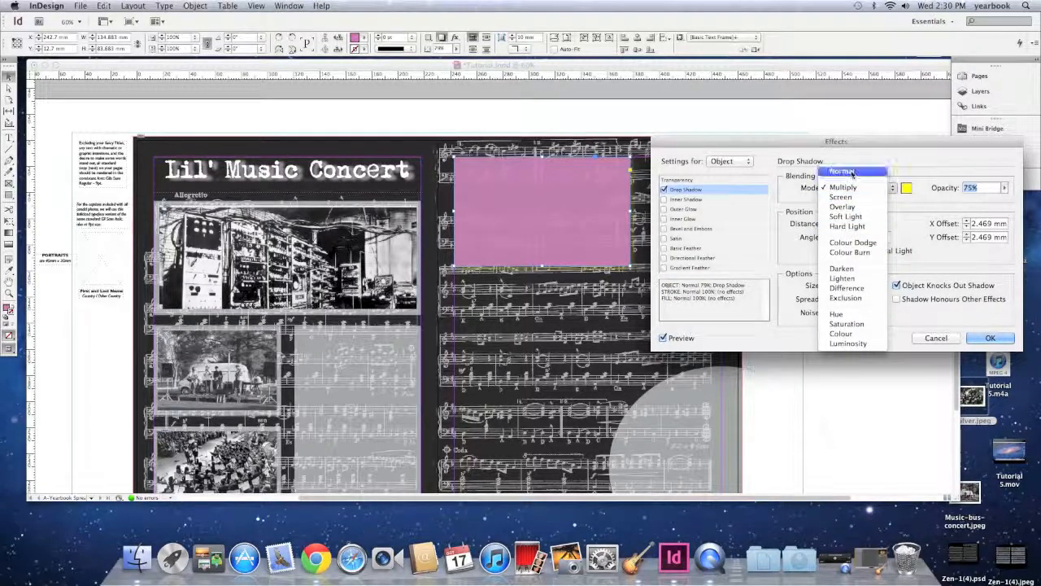
click(851, 172)
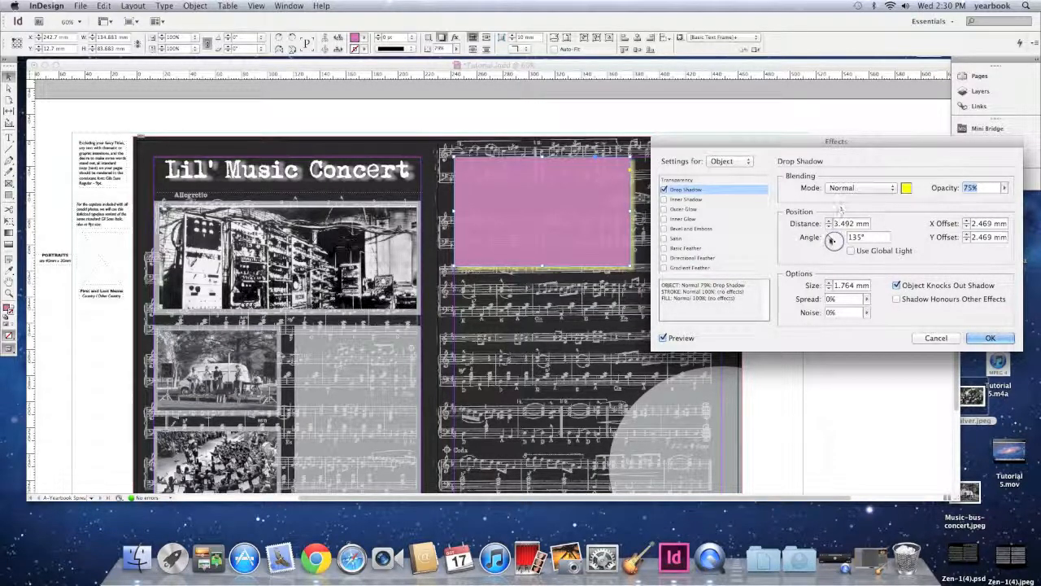
mouse_move(841, 237)
mouse_down()
mouse_move(838, 250)
mouse_move(835, 242)
mouse_up()
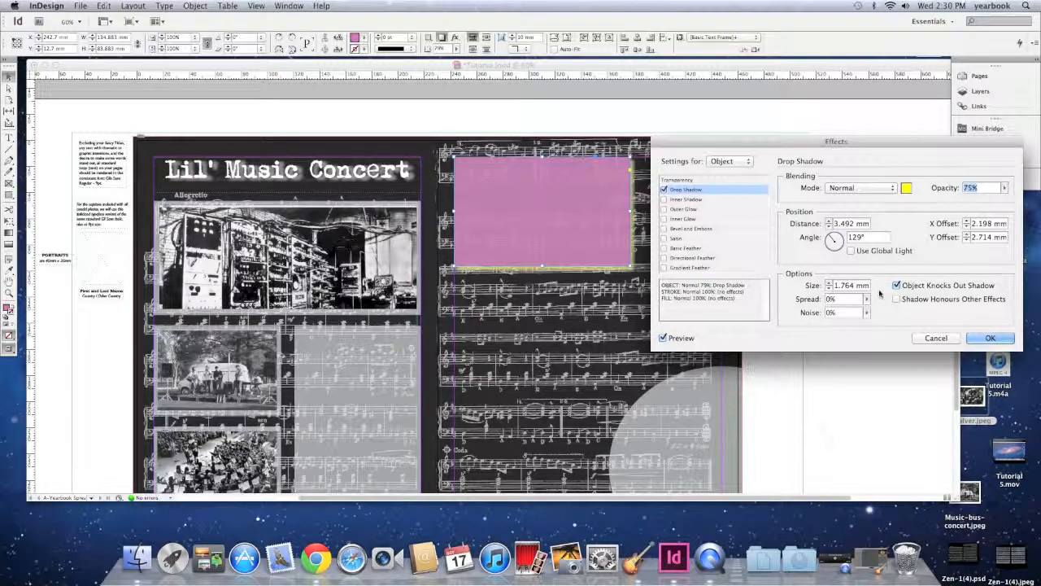
click(1007, 189)
drag(1013, 201, 991, 202)
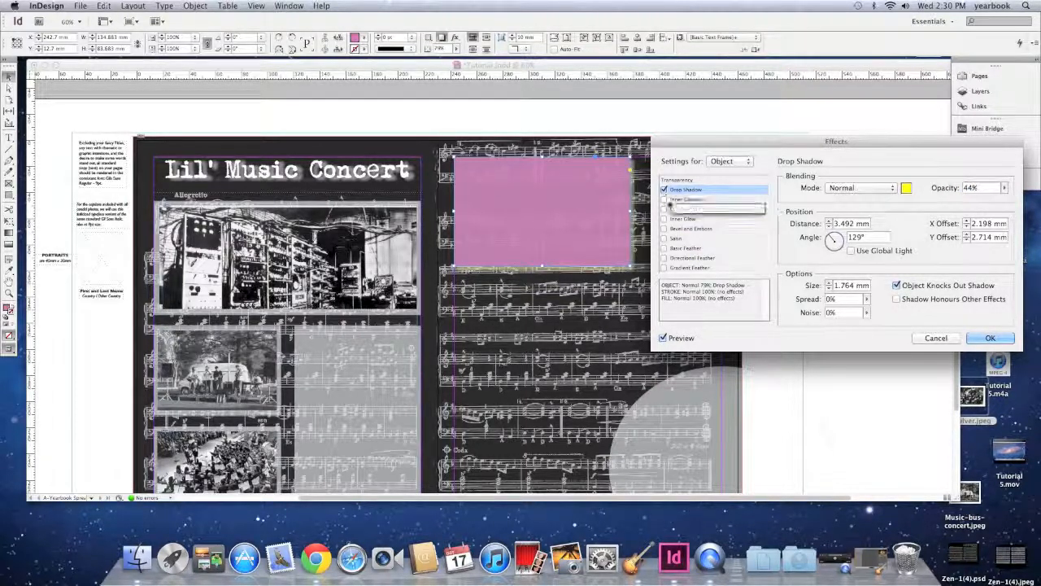
Turn off the drop shadow, try Inner Shadow and Outer Glow, and close the effect settings with every effect off
click(664, 190)
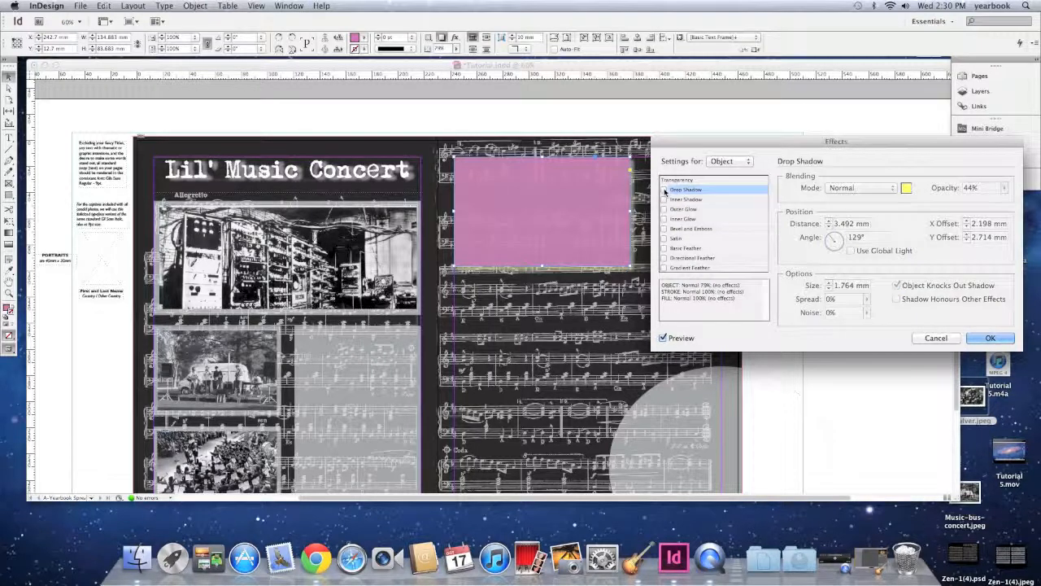
click(664, 199)
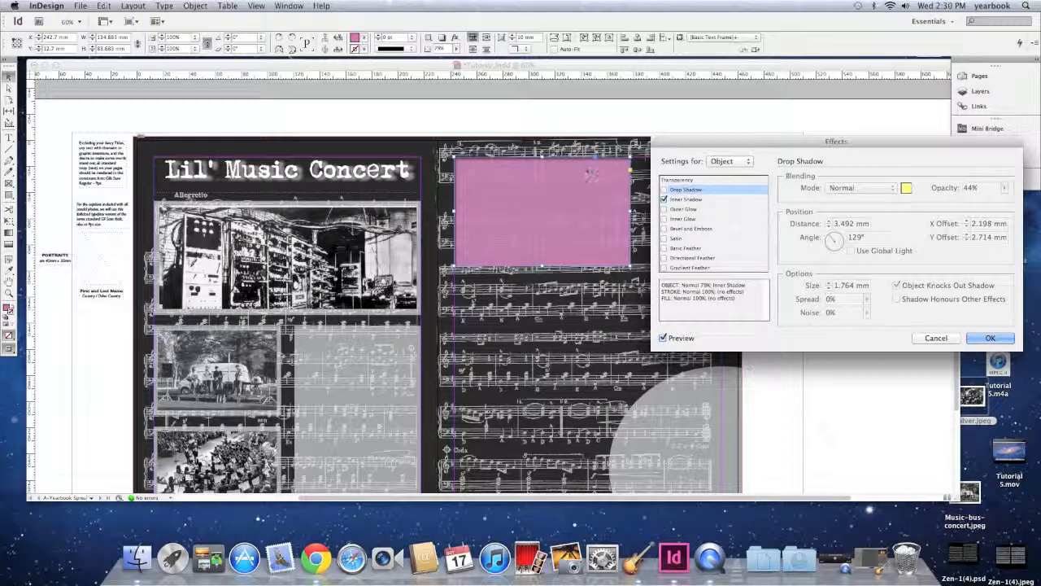
click(664, 199)
click(664, 209)
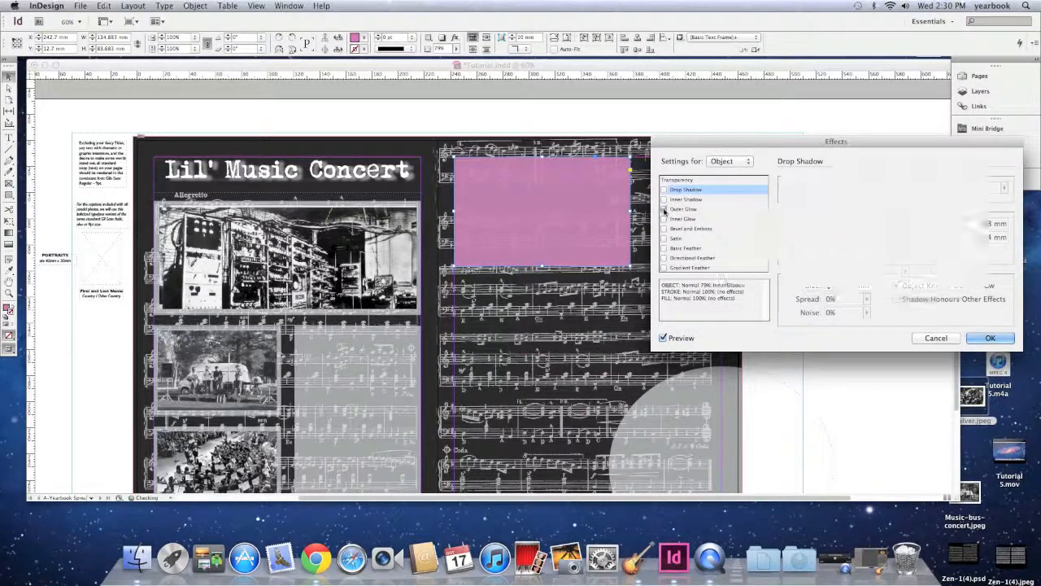
click(664, 209)
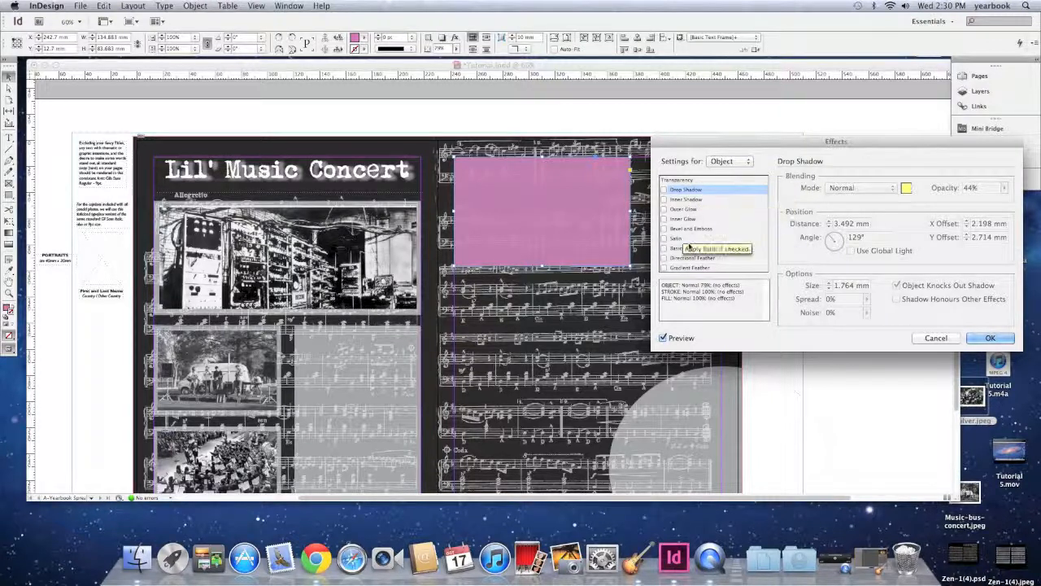
click(1007, 343)
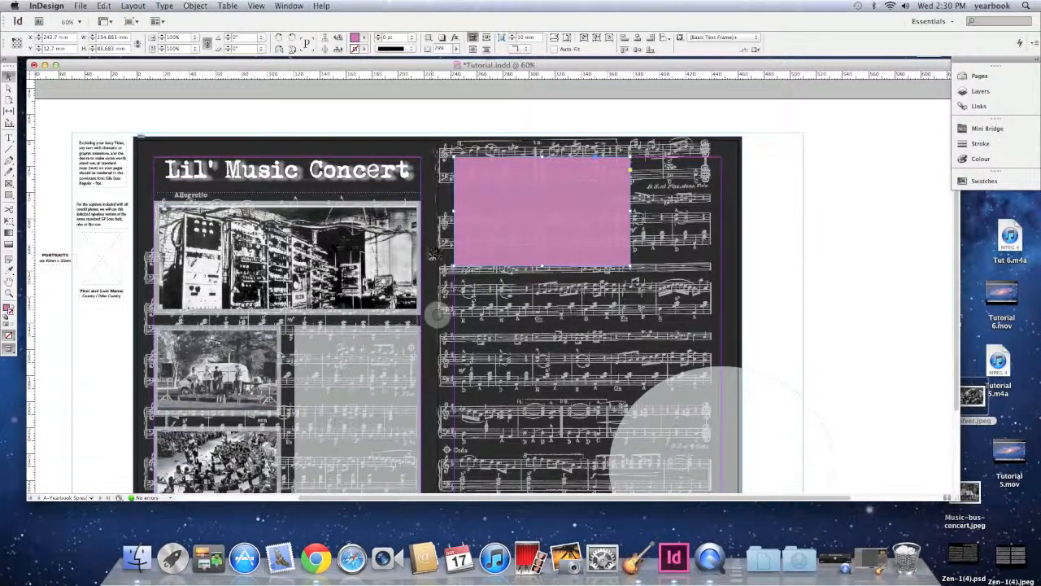
Try a 1 pt and a 3 pt stroke on the "Lil' Music Concert" title frame and deselect it to view the border
click(376, 166)
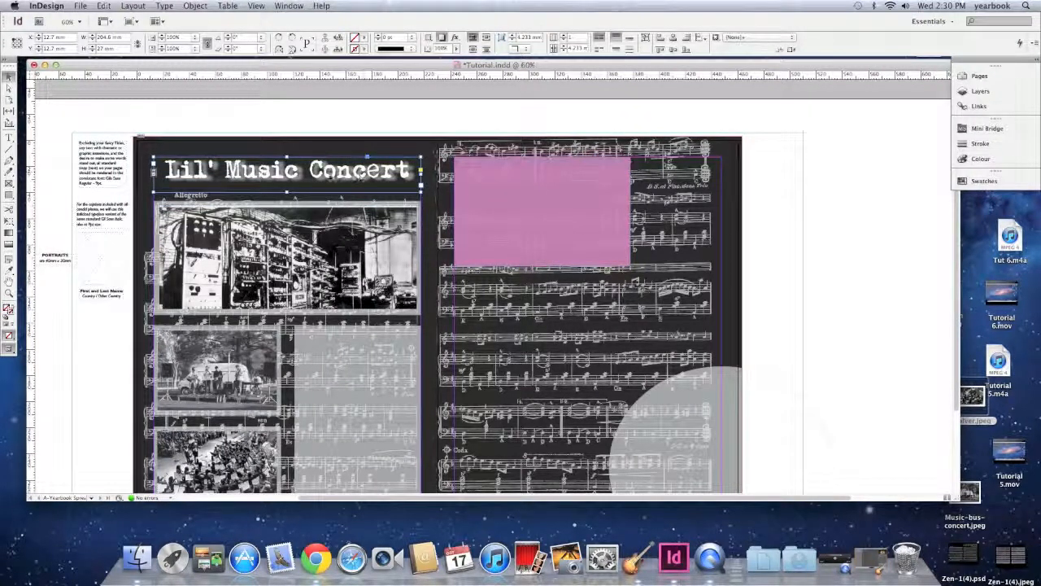
click(412, 37)
click(411, 72)
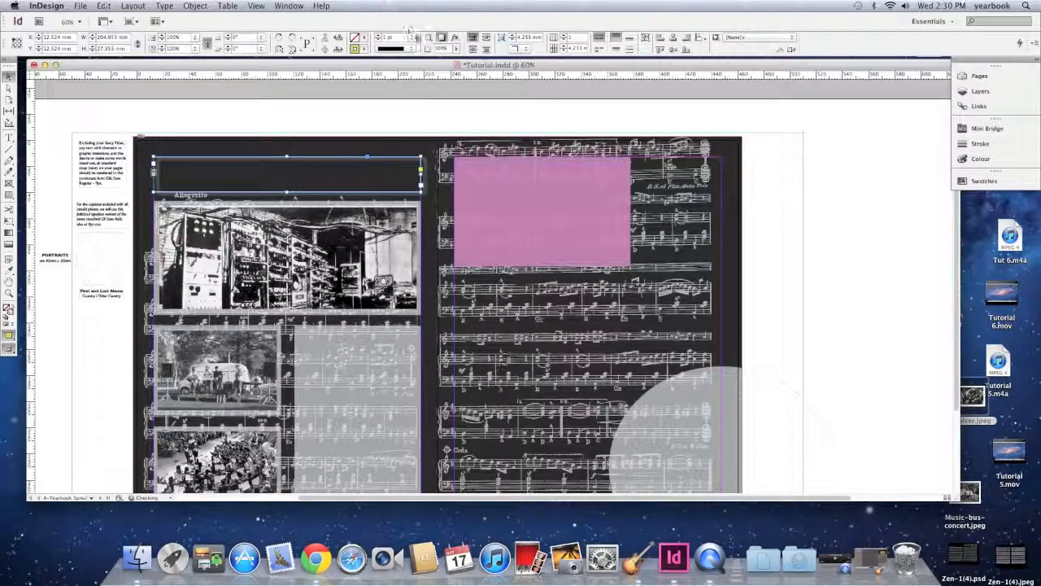
click(413, 37)
click(412, 88)
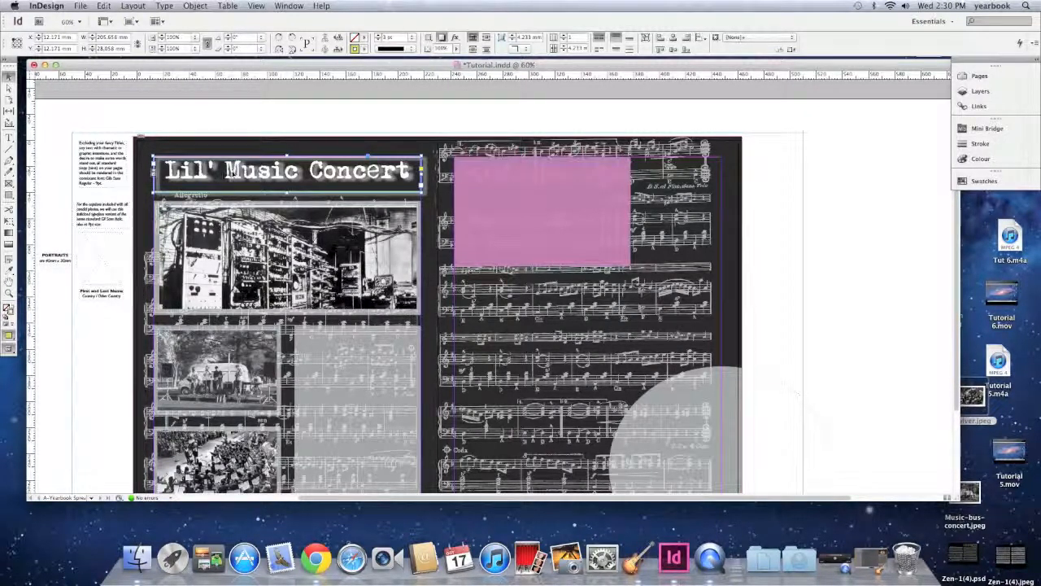
click(438, 313)
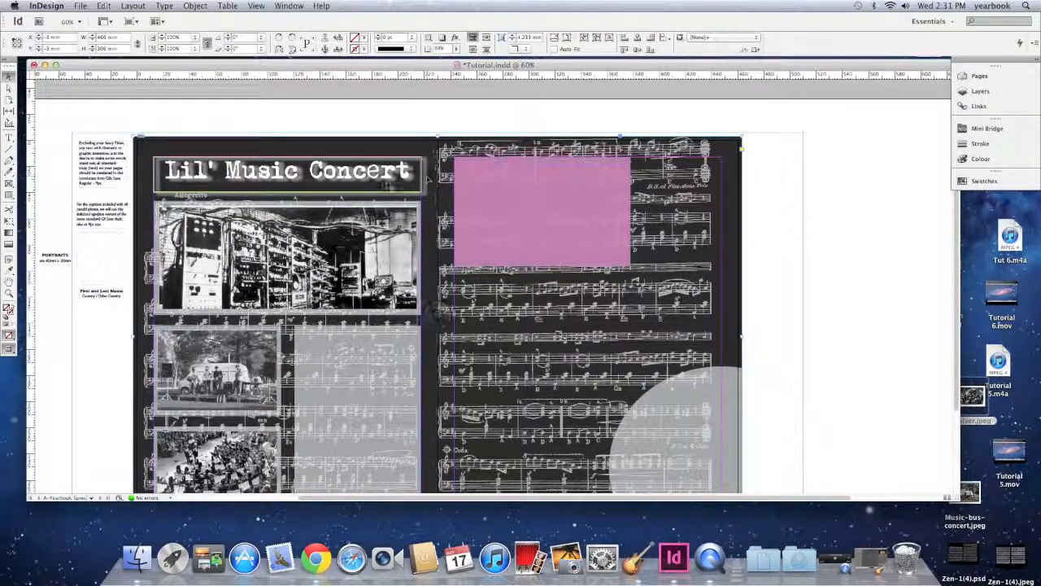
Undo both stroke weight changes on the "Lil' Music Concert" title frame
click(422, 175)
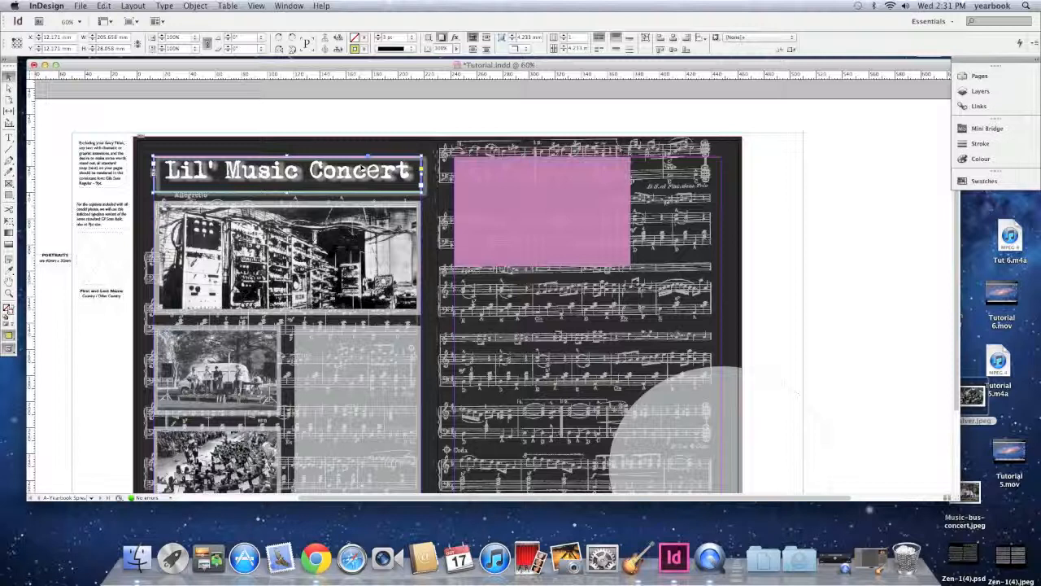
key(super+z)
key(super+z)
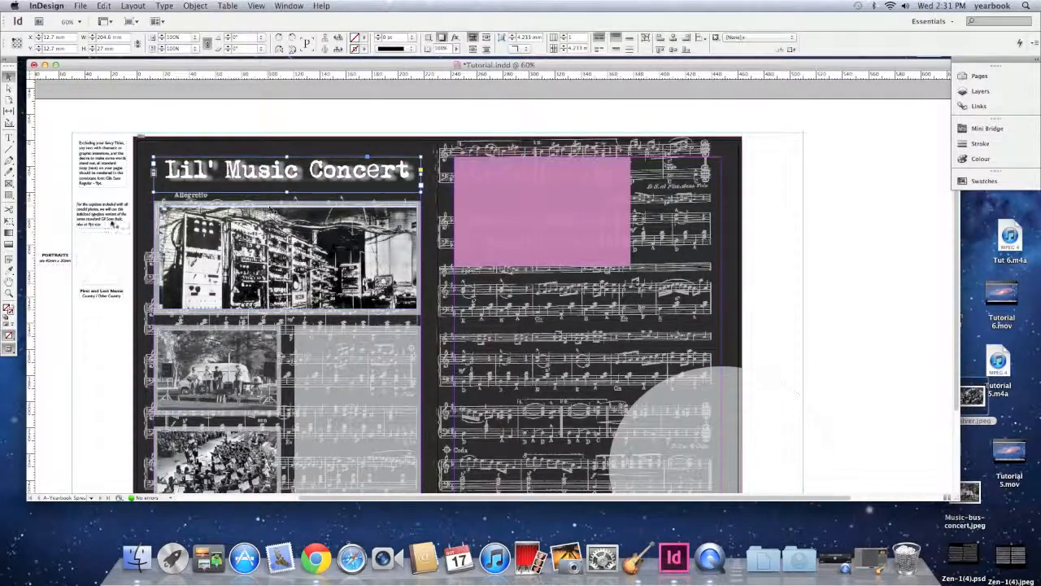
Draw a rectangular picture frame about 128.5 mm by 79 mm over the pink rectangle, just inside its edges
click(148, 239)
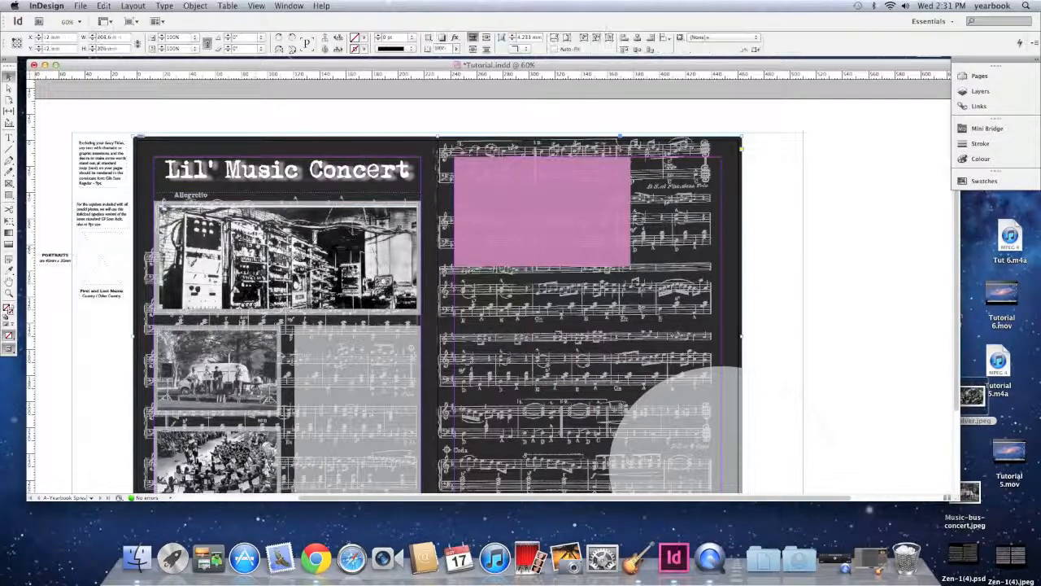
scroll(407, 253, down, 3)
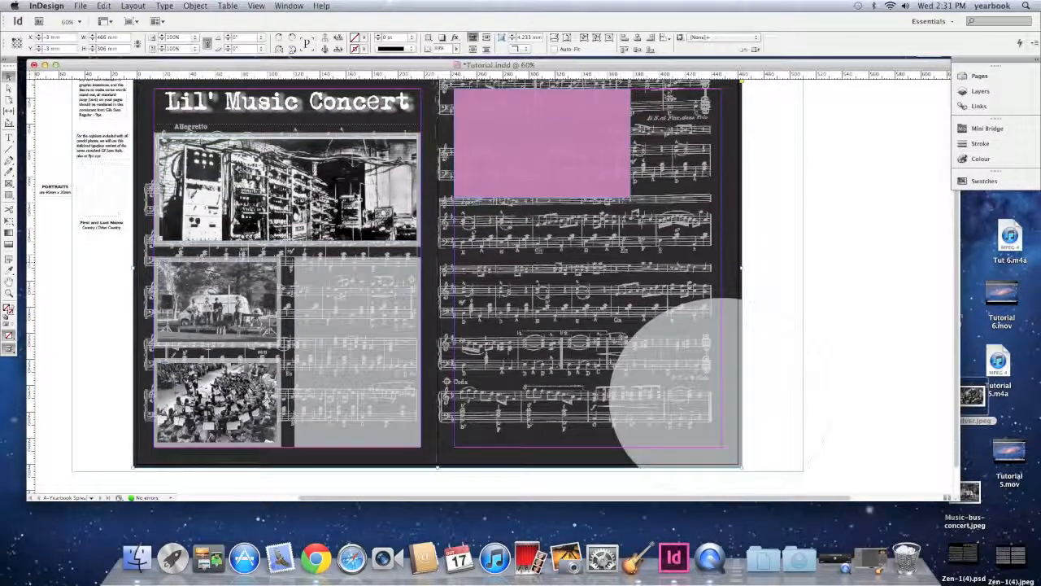
scroll(502, 188, down, 2)
scroll(326, 179, up, 2)
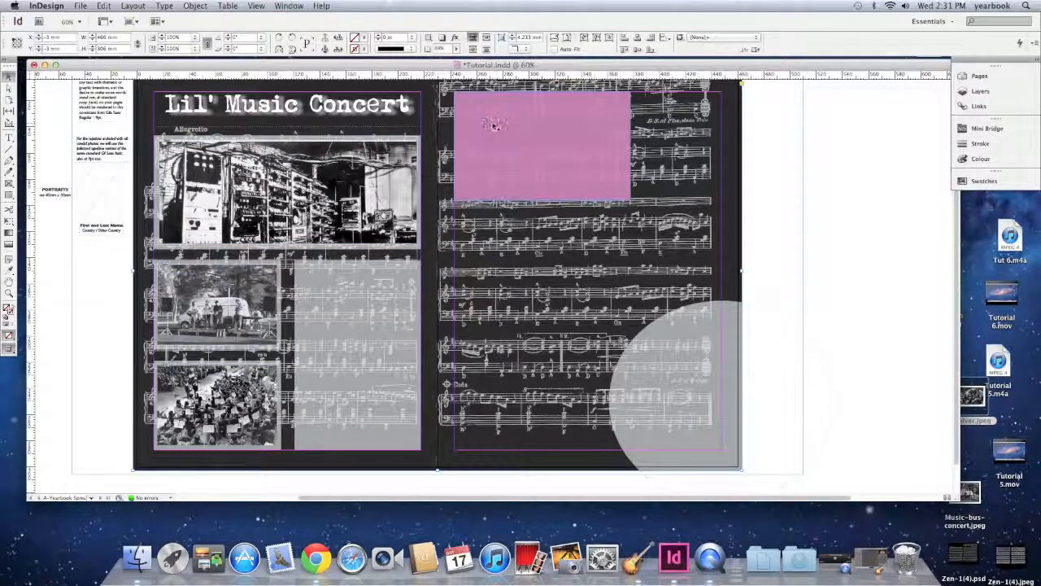
click(9, 185)
drag(460, 97, 627, 197)
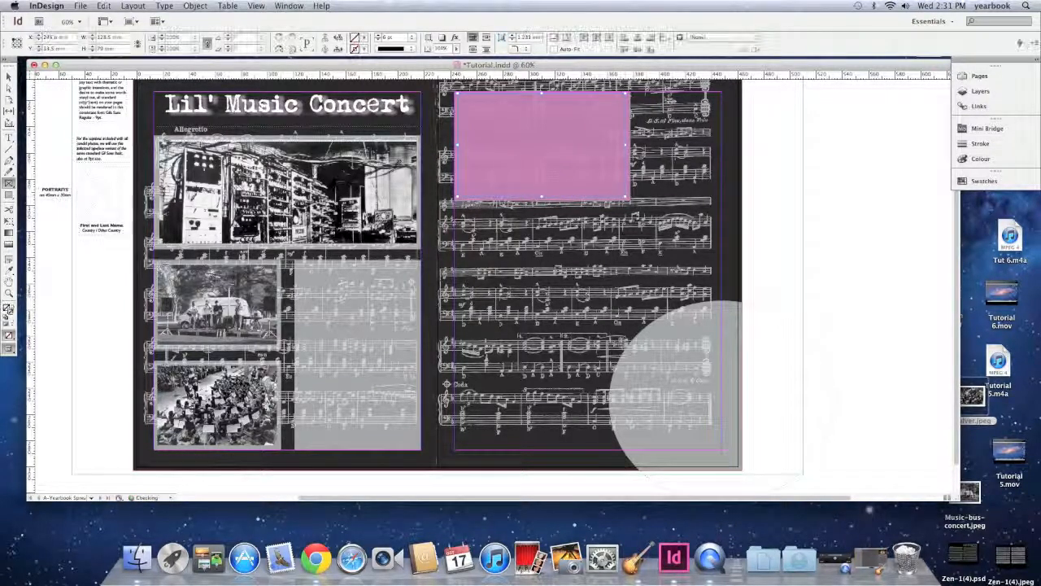
Place the JPEG image from the desktop into the new picture frame on the pink rectangle
click(7, 76)
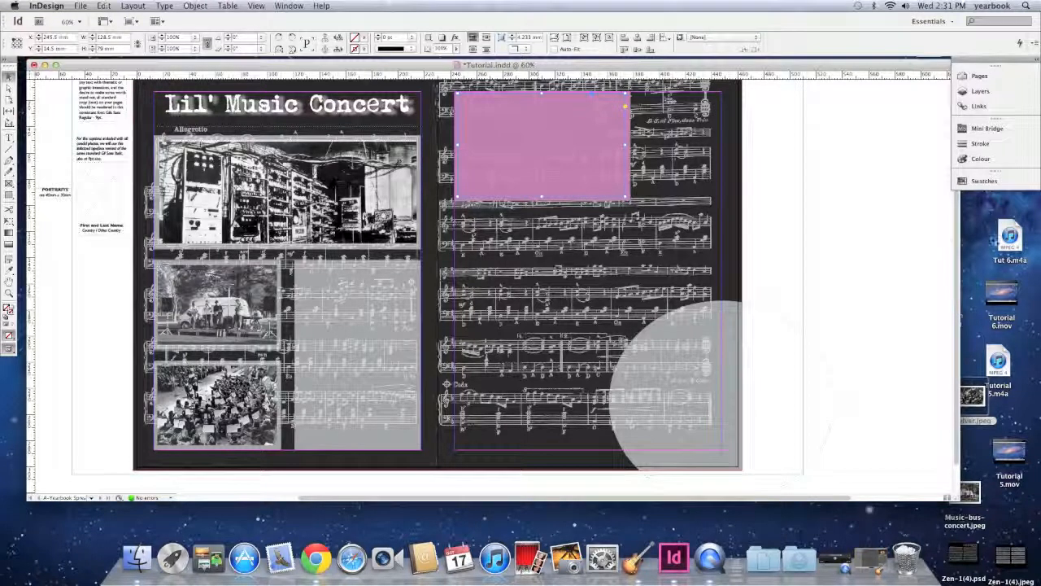
drag(979, 397, 489, 132)
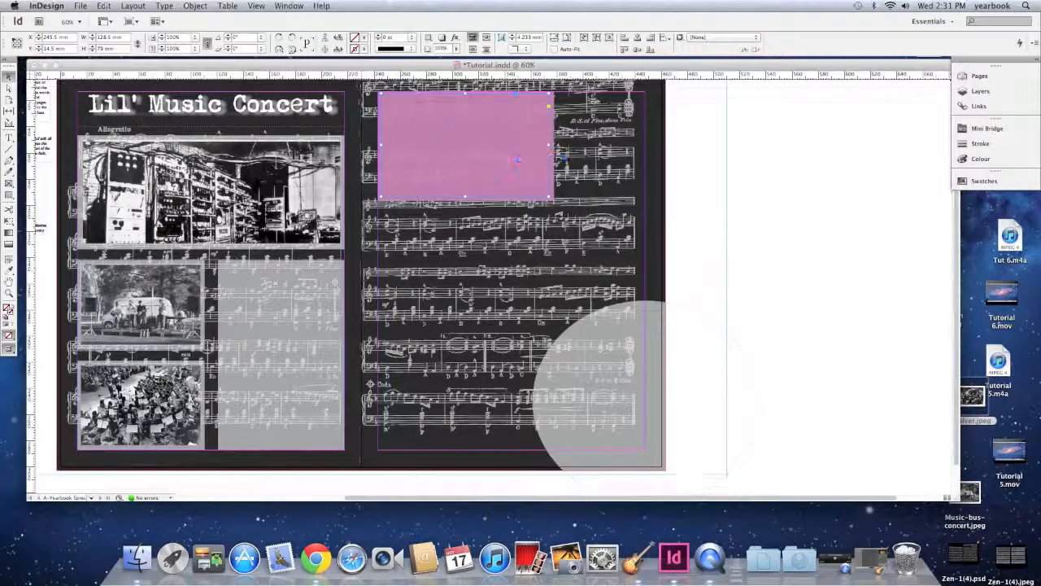